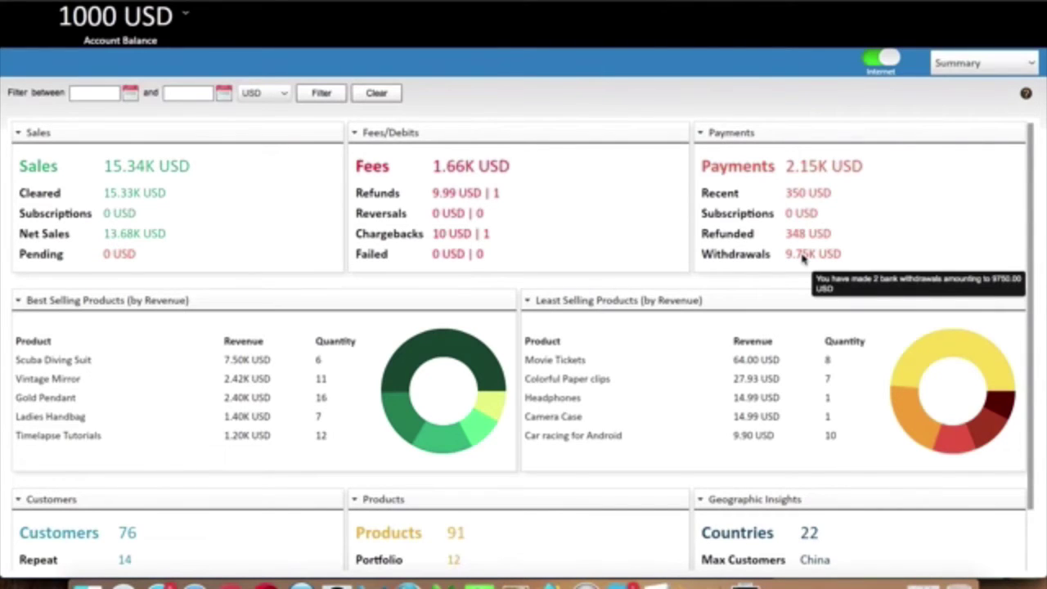
# Examine the Summary dashboard's best and least selling products and the Customers metrics: unique customers, repeat customers, LTV and peak order time
pyautogui.scroll(-2, 141, 352)
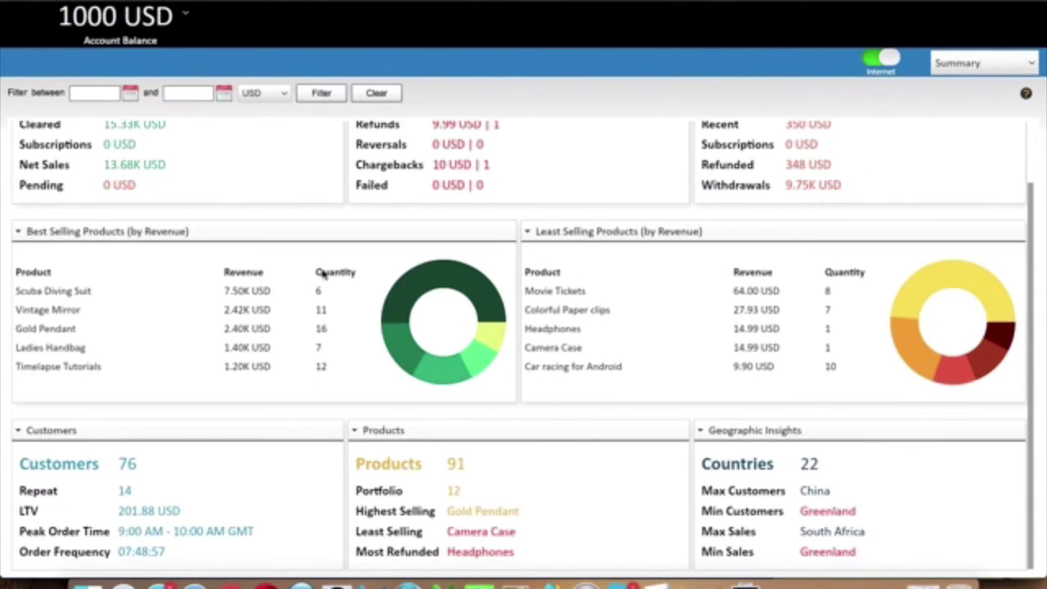
pyautogui.moveTo(452, 286)
pyautogui.moveTo(132, 465)
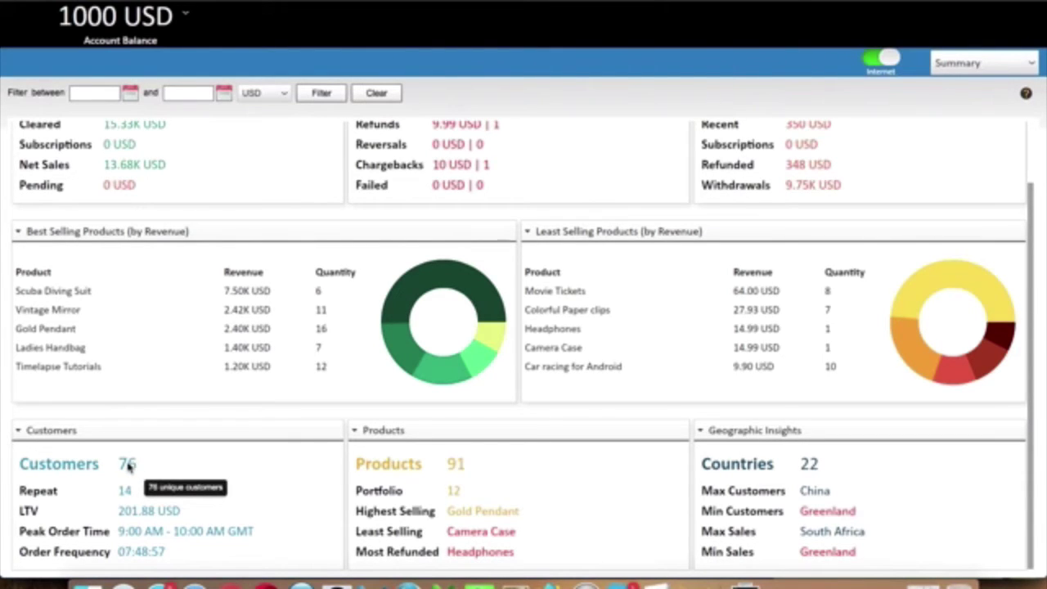
pyautogui.moveTo(126, 491)
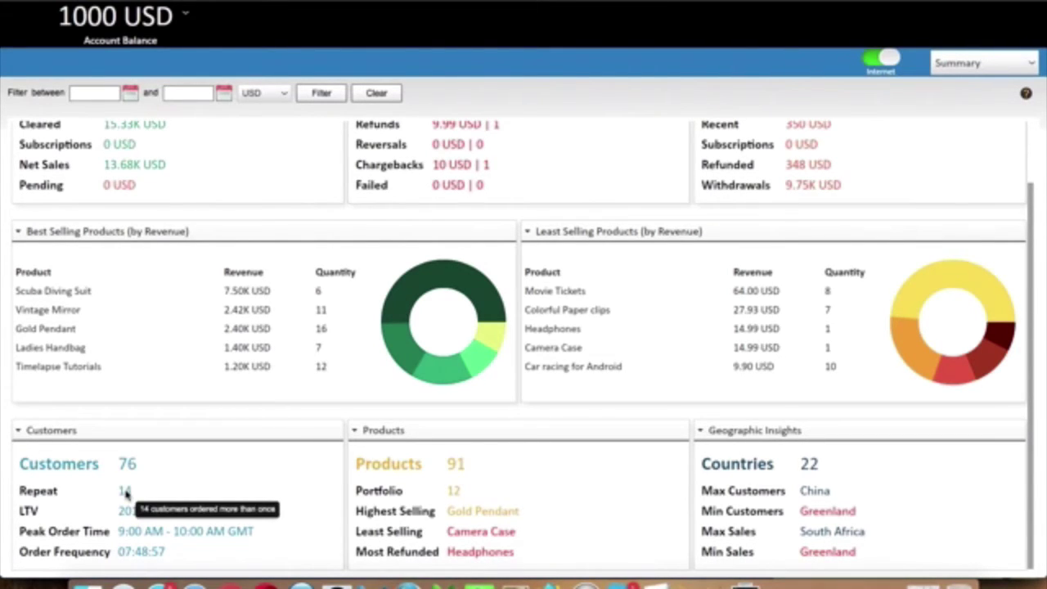
pyautogui.moveTo(138, 513)
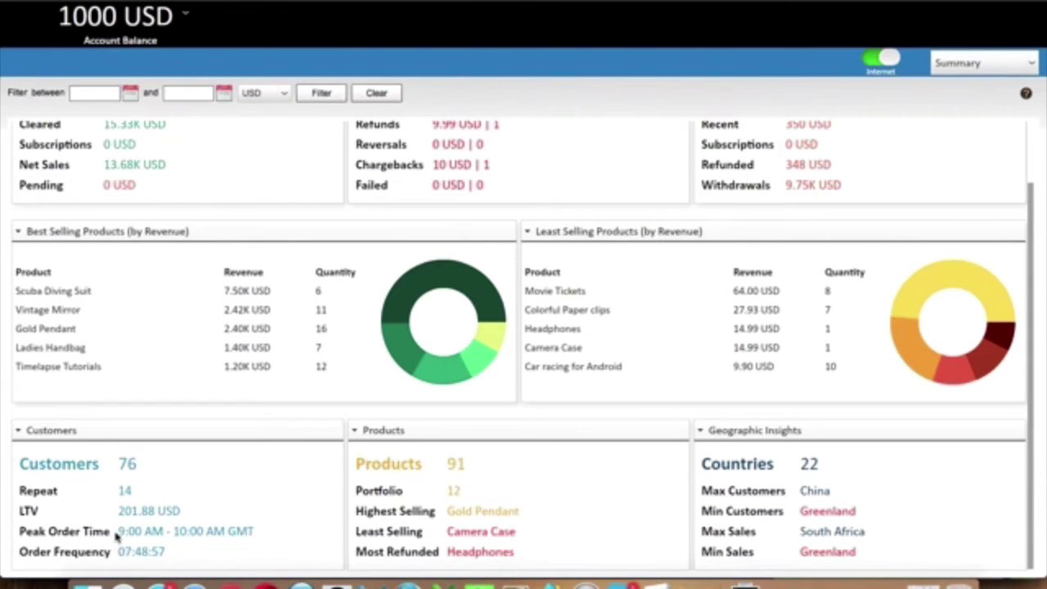
pyautogui.moveTo(211, 533)
pyautogui.scroll(2, 536, 496)
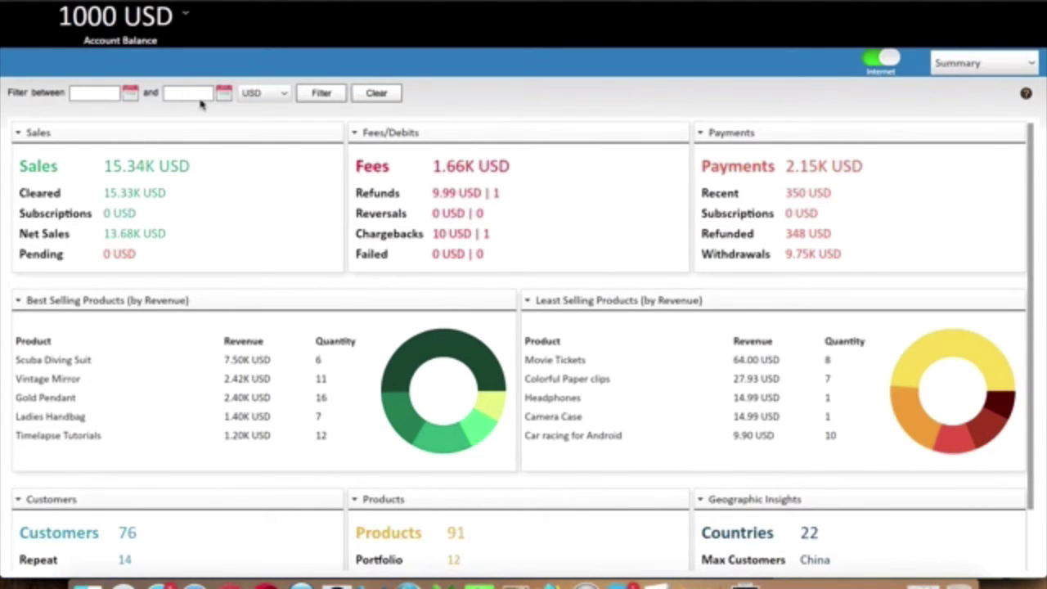
# Switch from the Summary to the Transactions dashboard
pyautogui.click(970, 69)
pyautogui.click(967, 107)
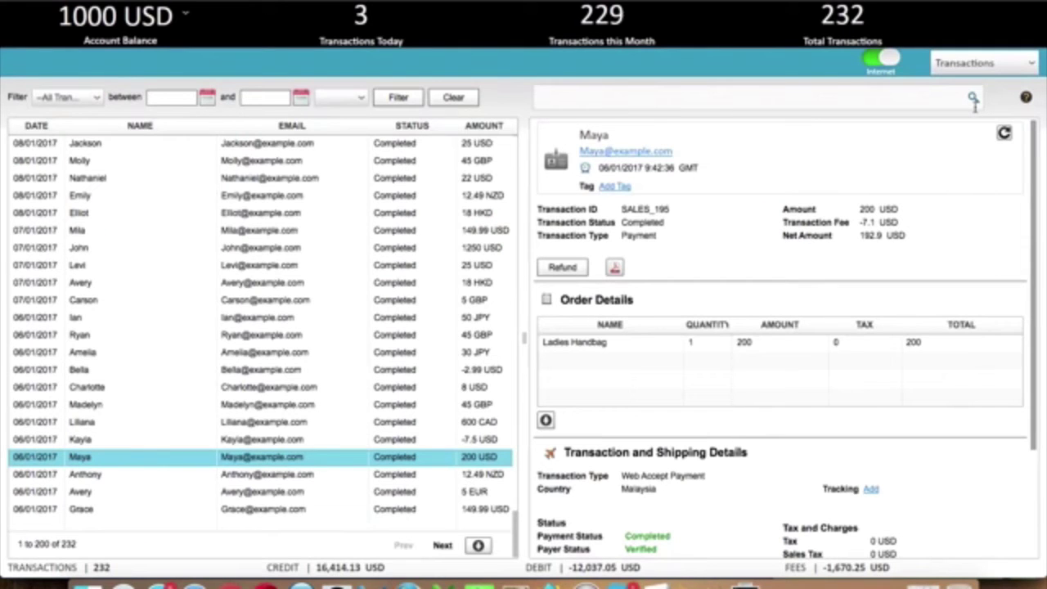
pyautogui.click(647, 98)
pyautogui.write('angela')
pyautogui.press('BackSpace')
pyautogui.press('BackSpace')
pyautogui.press('BackSpace')
pyautogui.press('BackSpace')
pyautogui.press('BackSpace')
pyautogui.press('BackSpace')
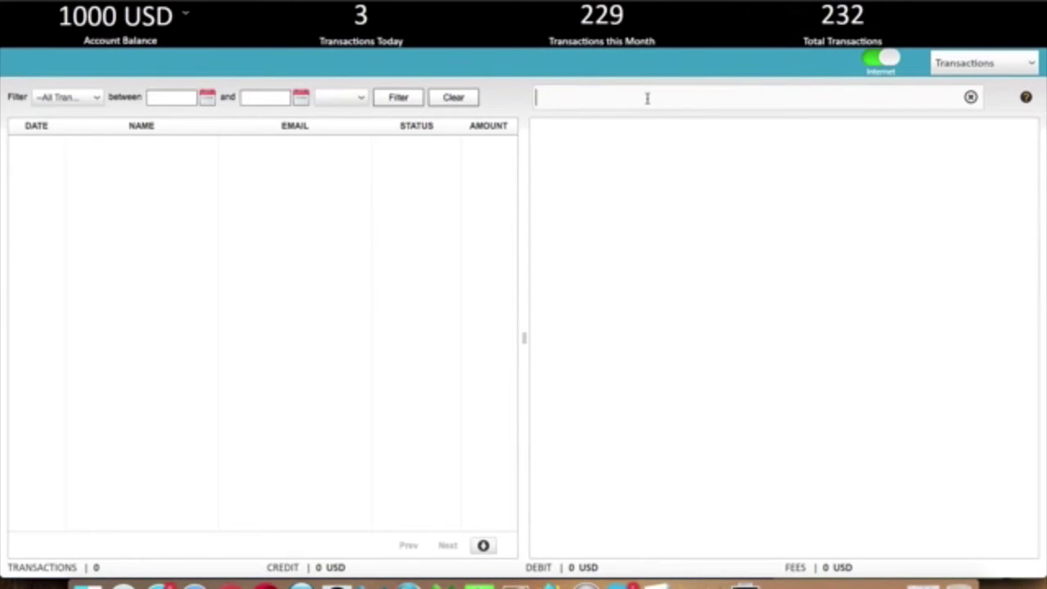
pyautogui.click(970, 98)
# Search the transactions by a customer's first name and compare the matching payments, finishing on the 220 USD Vintage Mirror sale
pyautogui.click(833, 97)
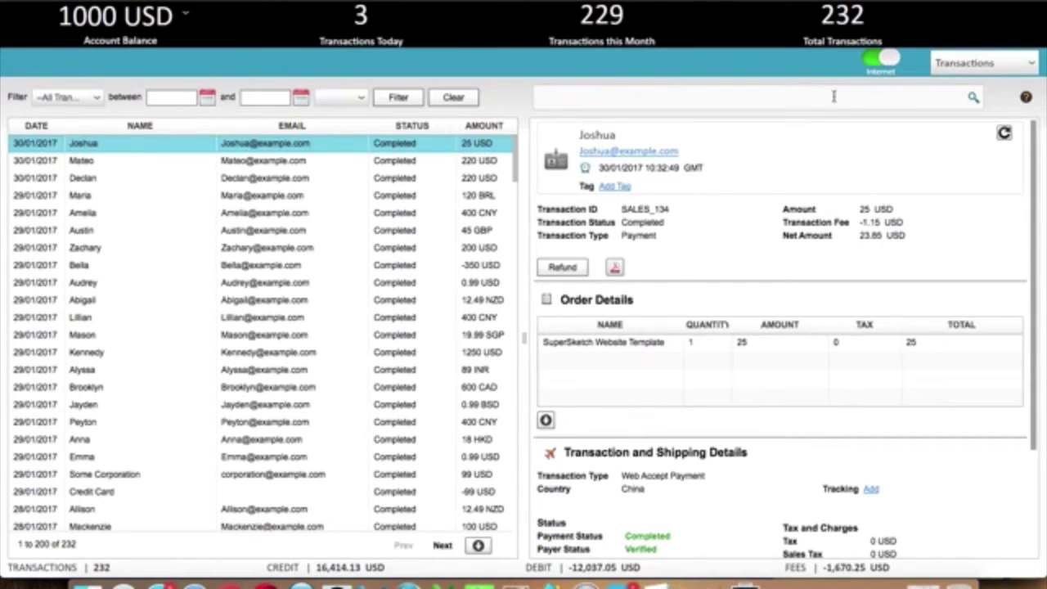
pyautogui.write('declan')
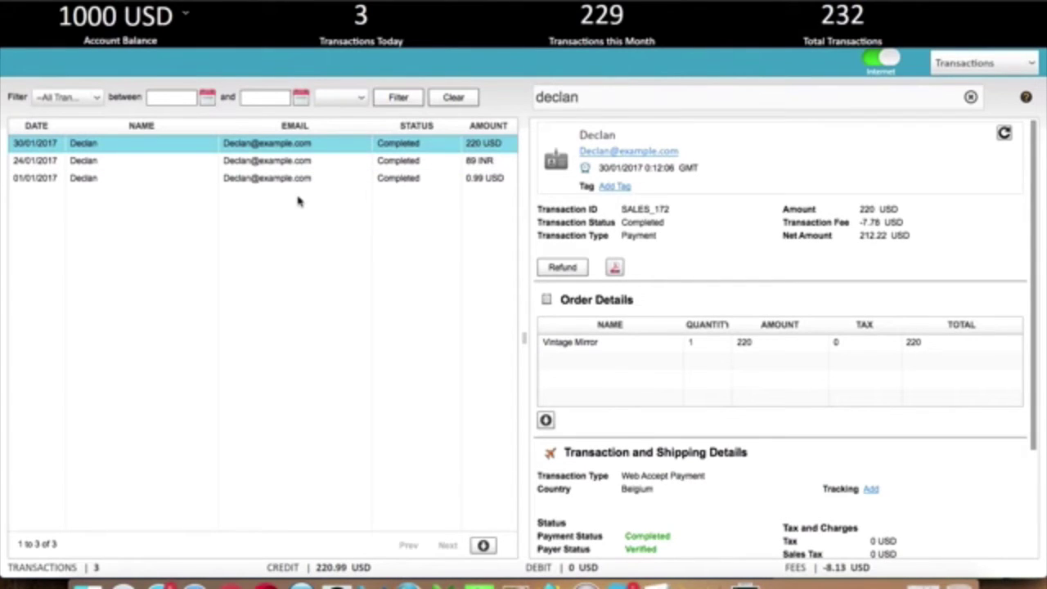
pyautogui.click(265, 142)
pyautogui.click(291, 175)
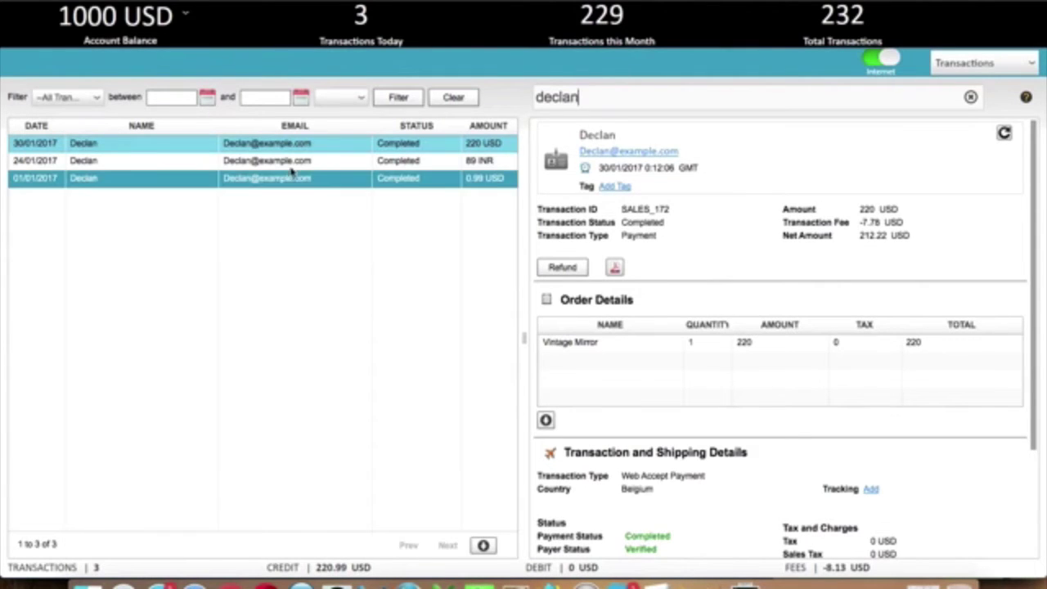
pyautogui.click(291, 162)
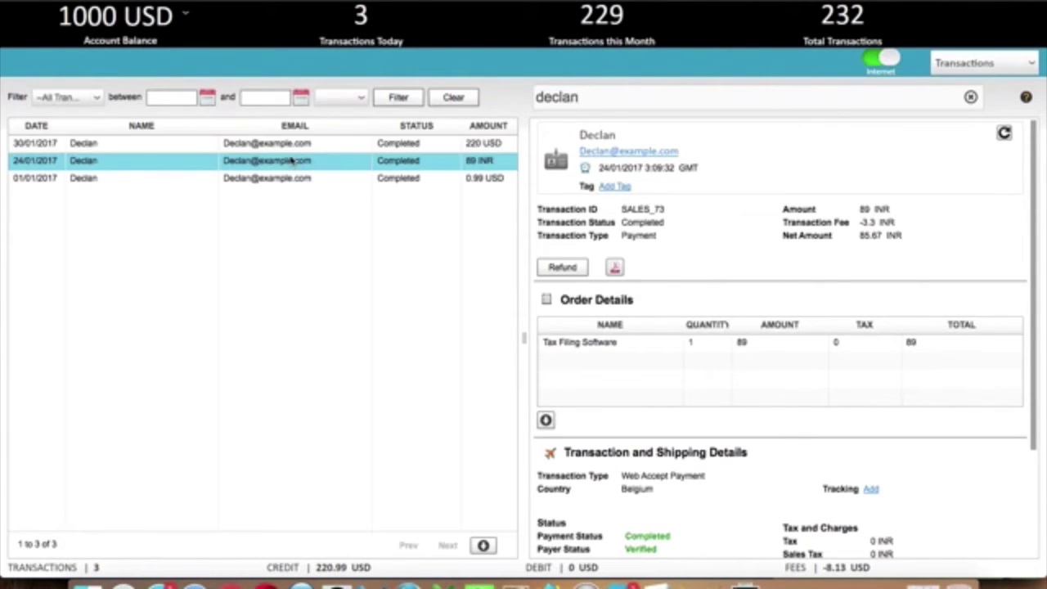
pyautogui.click(292, 148)
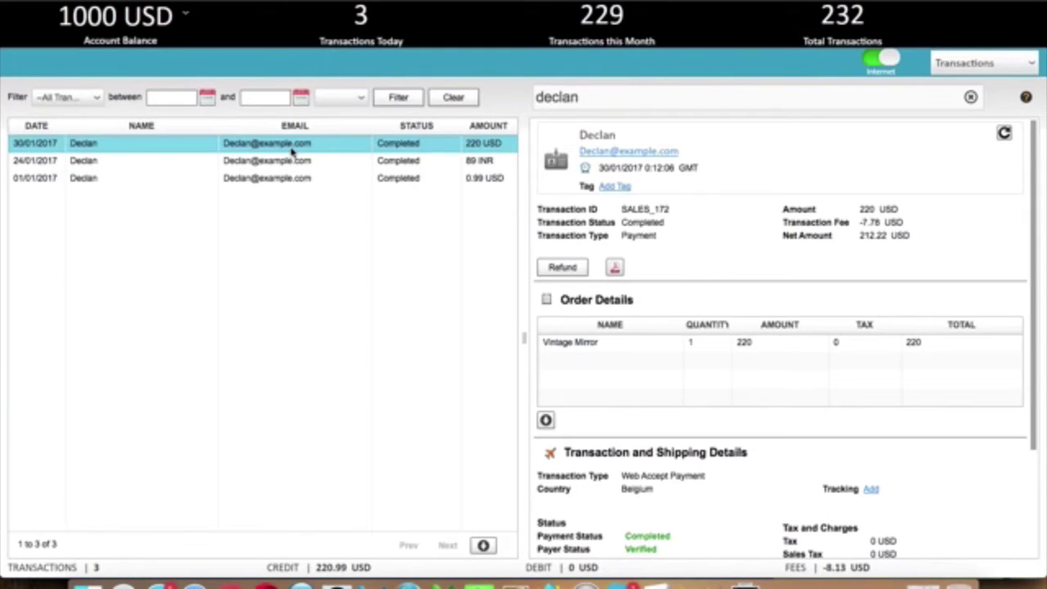
# Open the invoice download dialog for the 220 USD sale and close it without downloading
pyautogui.click(614, 268)
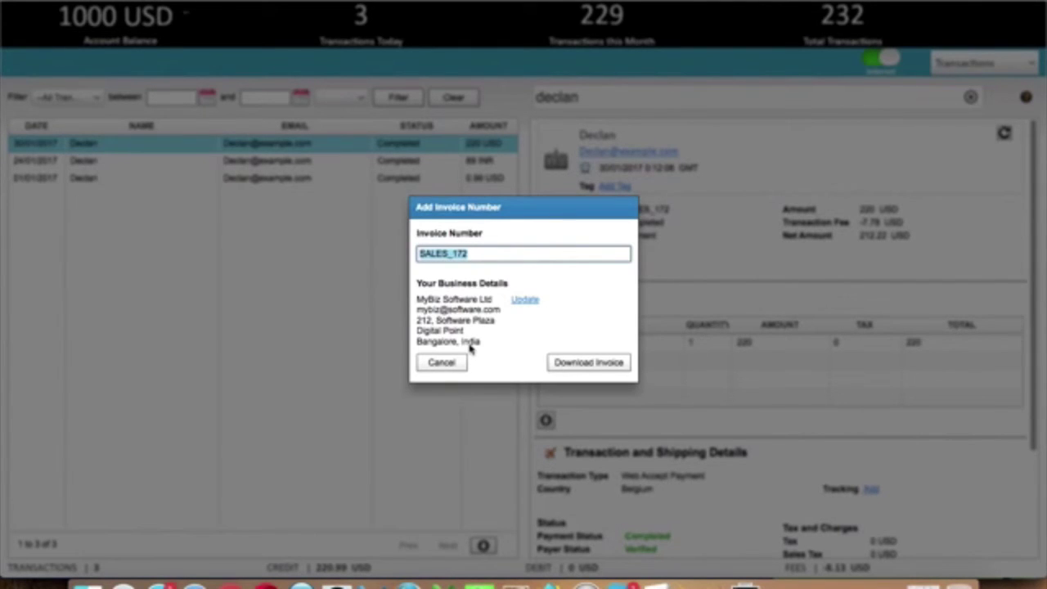
pyautogui.click(449, 365)
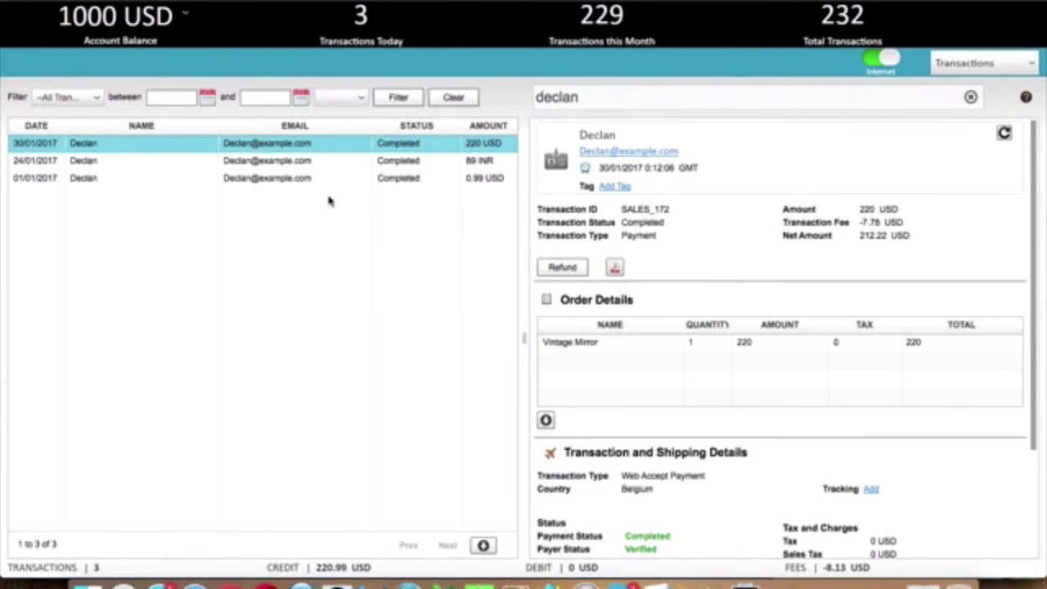
# Add the tag "rich" to the customer's email address on the 220 USD sale
pyautogui.click(603, 187)
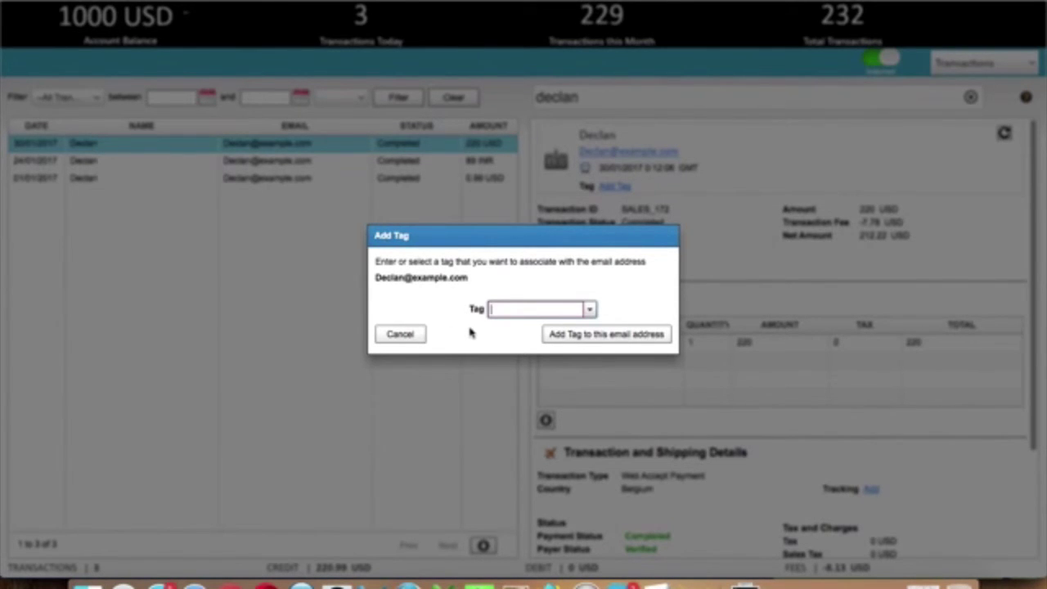
pyautogui.write('rich')
pyautogui.click(603, 334)
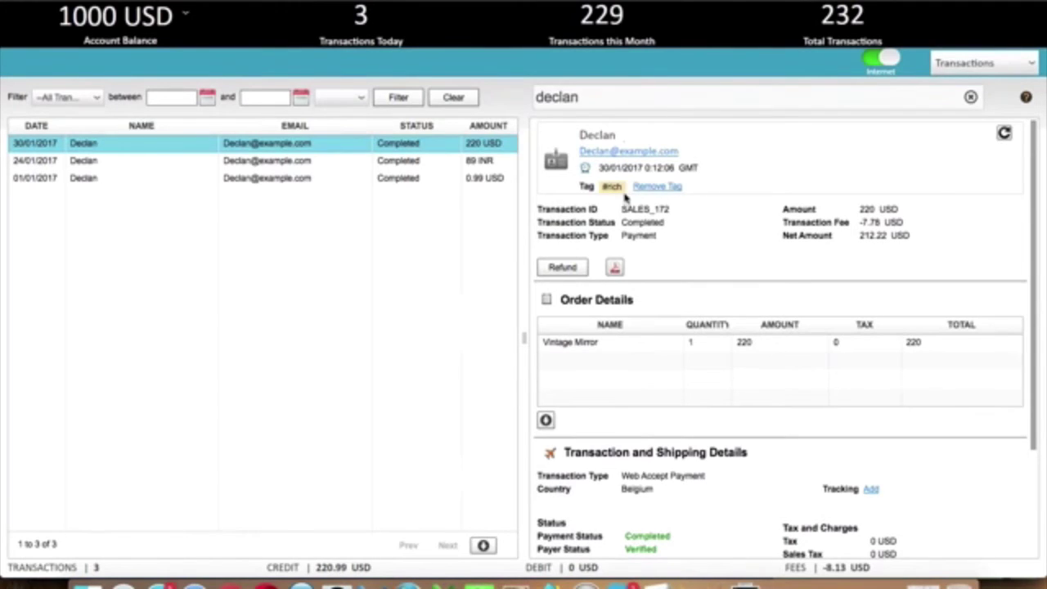
# Try searching the transactions for the plain word "rich" and clear the search
pyautogui.click(625, 98)
pyautogui.press('BackSpace')
pyautogui.press('BackSpace')
pyautogui.press('BackSpace')
pyautogui.press('BackSpace')
pyautogui.press('BackSpace')
pyautogui.press('BackSpace')
pyautogui.write('rich')
pyautogui.press('Return')
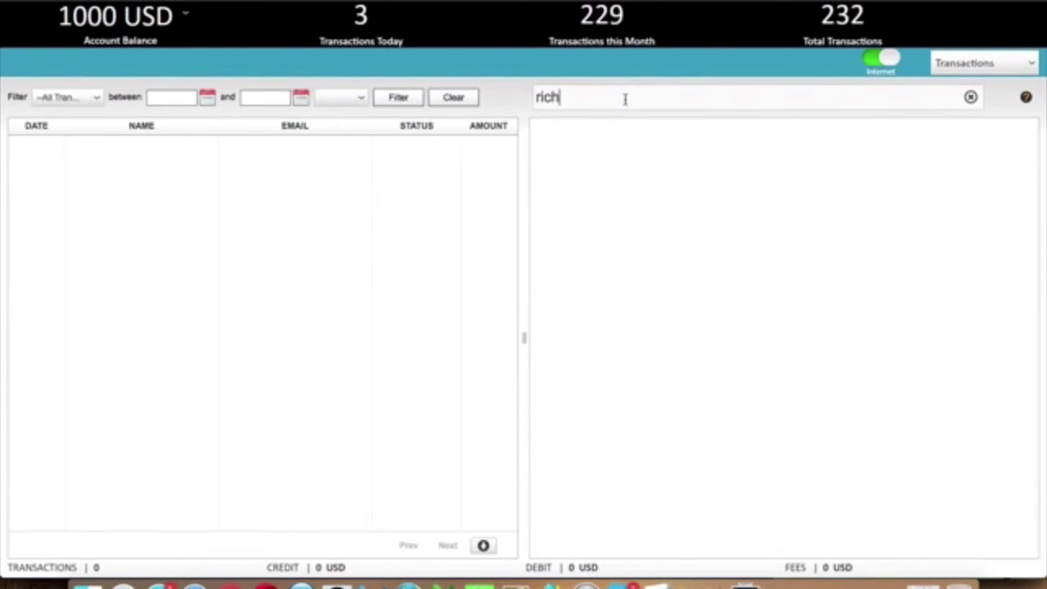
pyautogui.click(970, 97)
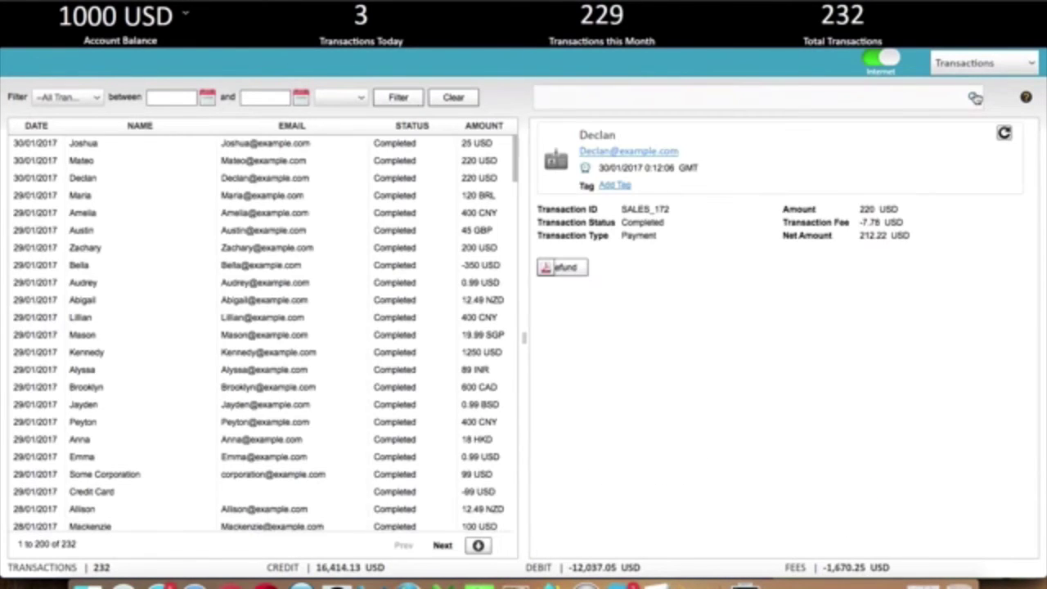
# Search the transactions by the tag "#rich"
pyautogui.click(862, 92)
pyautogui.write('#rich')
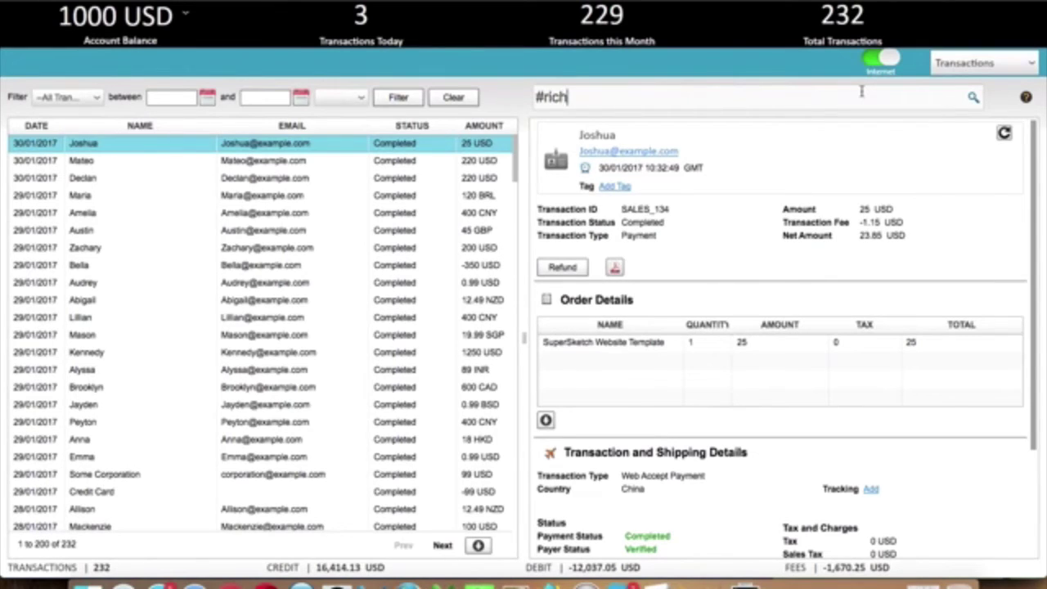
pyautogui.press('Return')
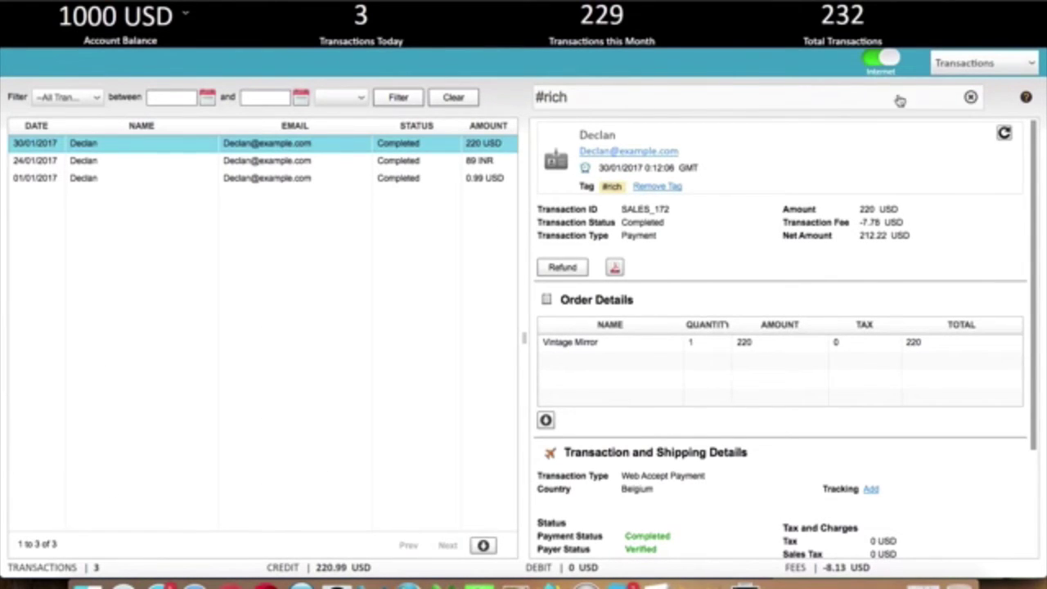
# Search the transactions by the hashtag containing a person's first name and review the details of Some Corporation's refund
pyautogui.hotkey('ctrl', 'a')
pyautogui.press('BackSpace')
pyautogui.write('#mike')
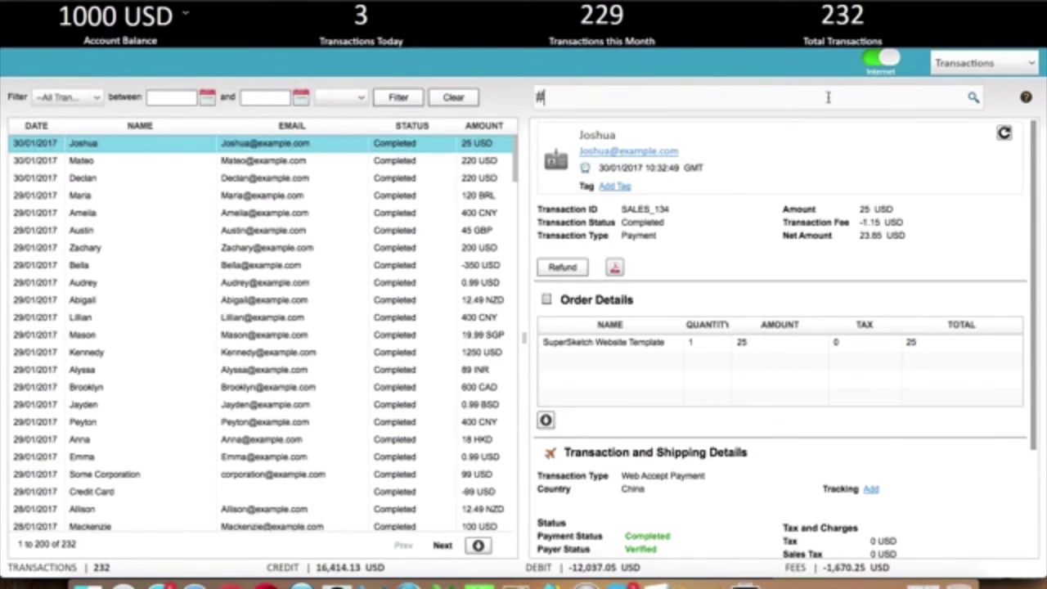
pyautogui.press('Return')
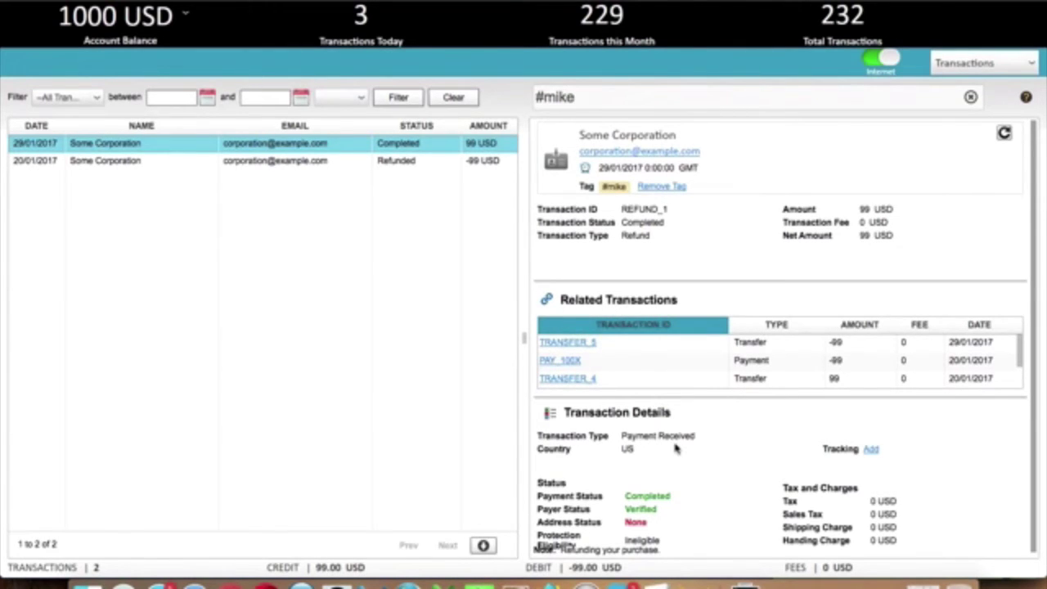
pyautogui.scroll(-1, 675, 447)
pyautogui.scroll(1, 677, 409)
# Switch to the Sales dashboard to view its chart, highlights and sales list
pyautogui.click(954, 69)
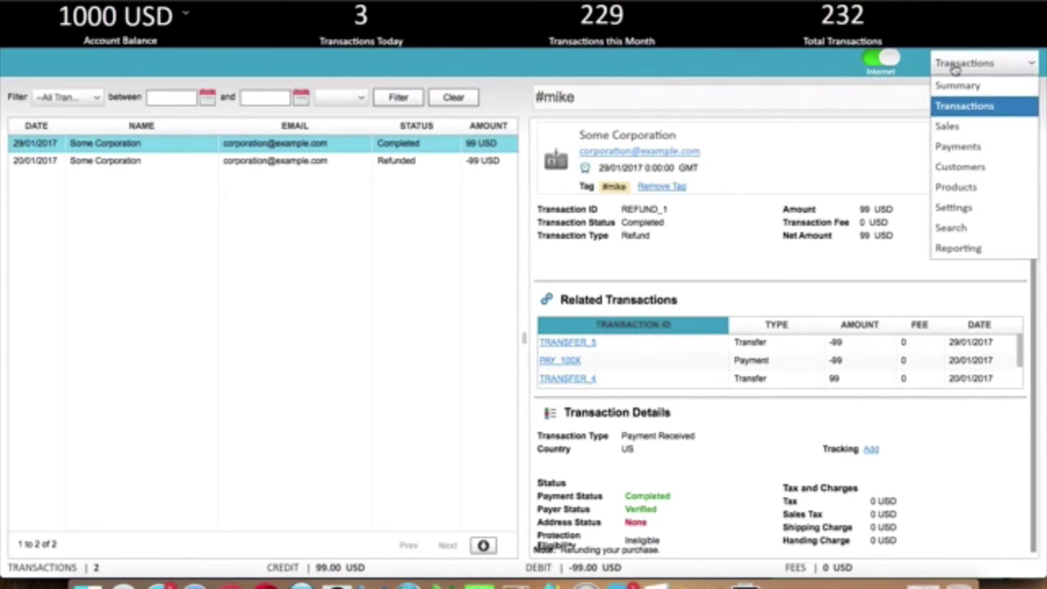
pyautogui.click(759, 72)
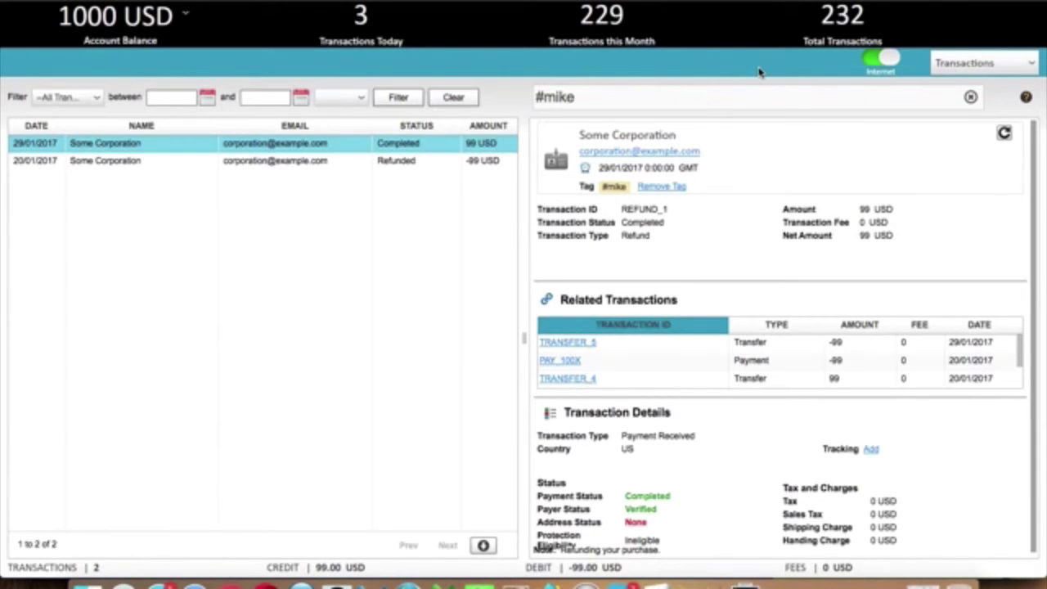
pyautogui.click(988, 69)
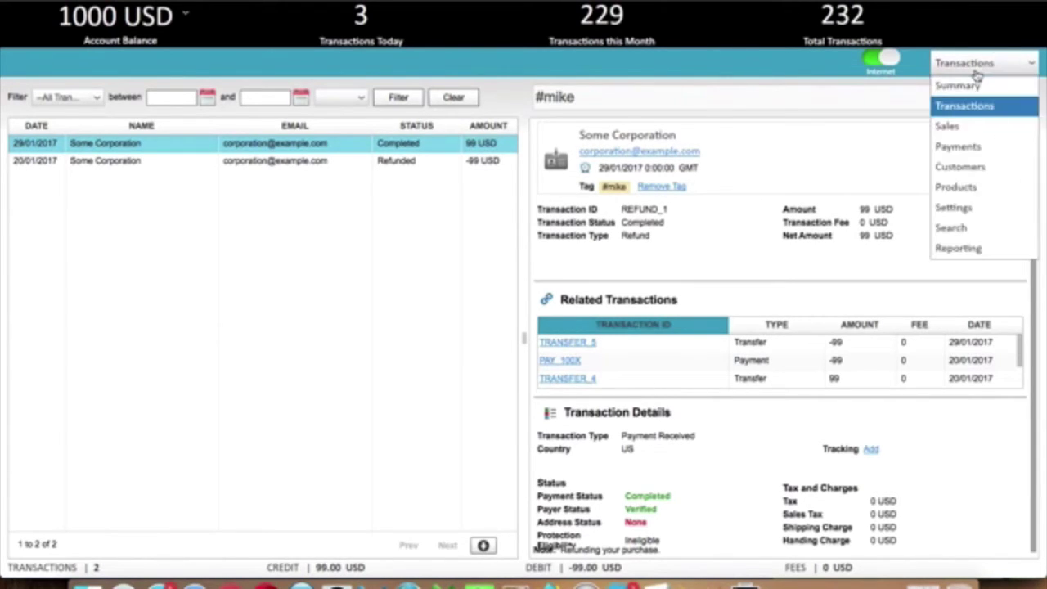
pyautogui.click(947, 126)
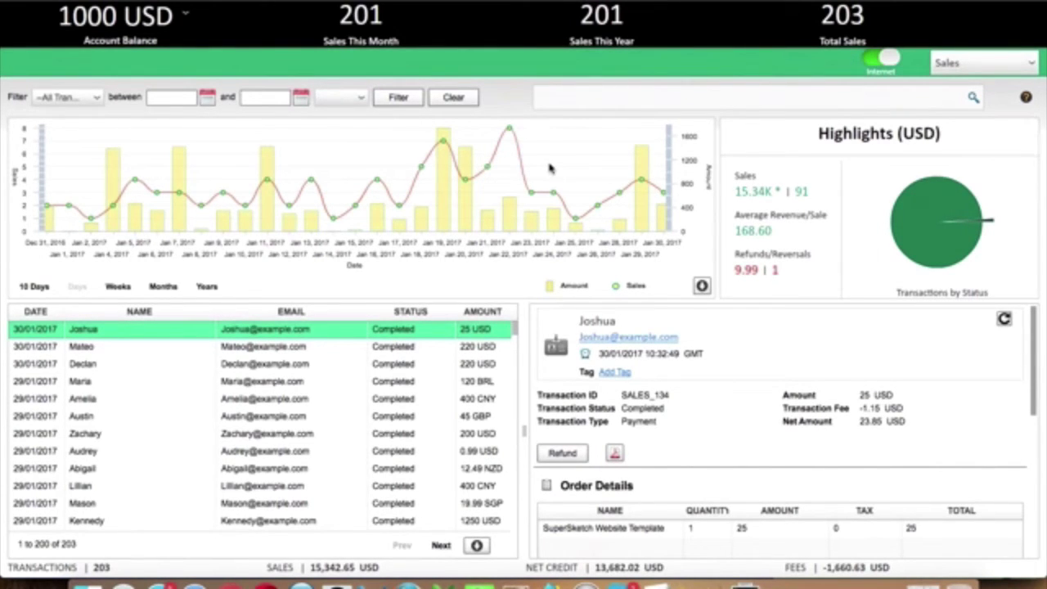
# Switch to the Payments dashboard and view individual payments' details, finishing on the 12/01/2017 keyboard and mouse payment
pyautogui.click(962, 64)
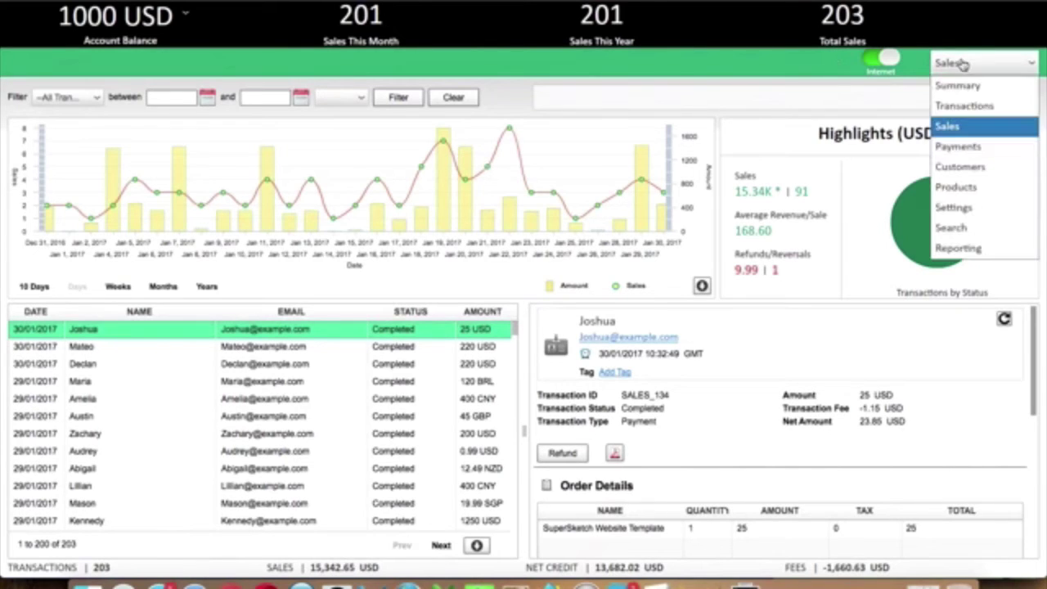
pyautogui.click(959, 146)
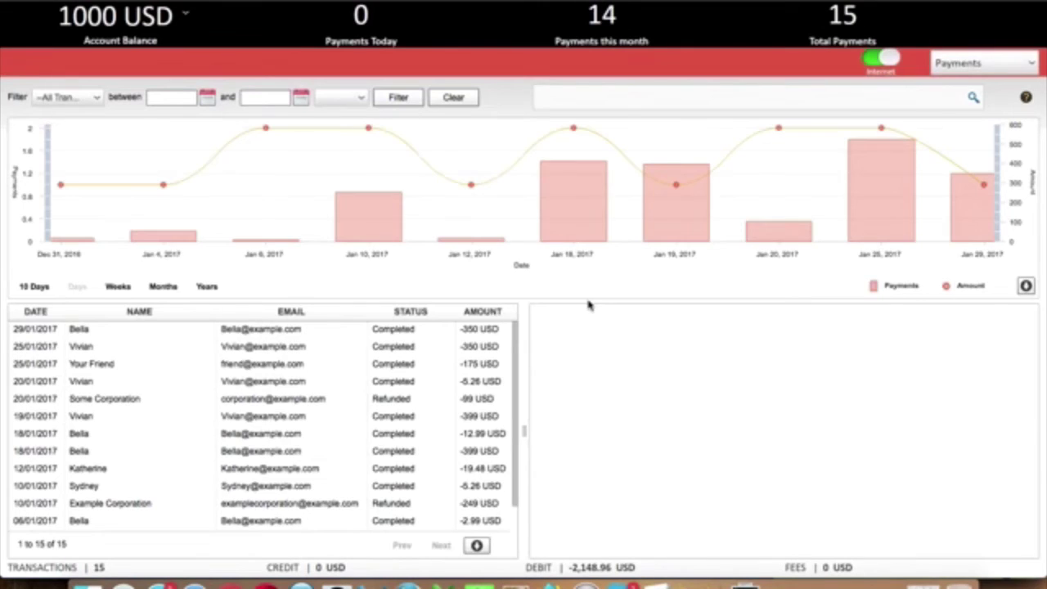
pyautogui.click(279, 382)
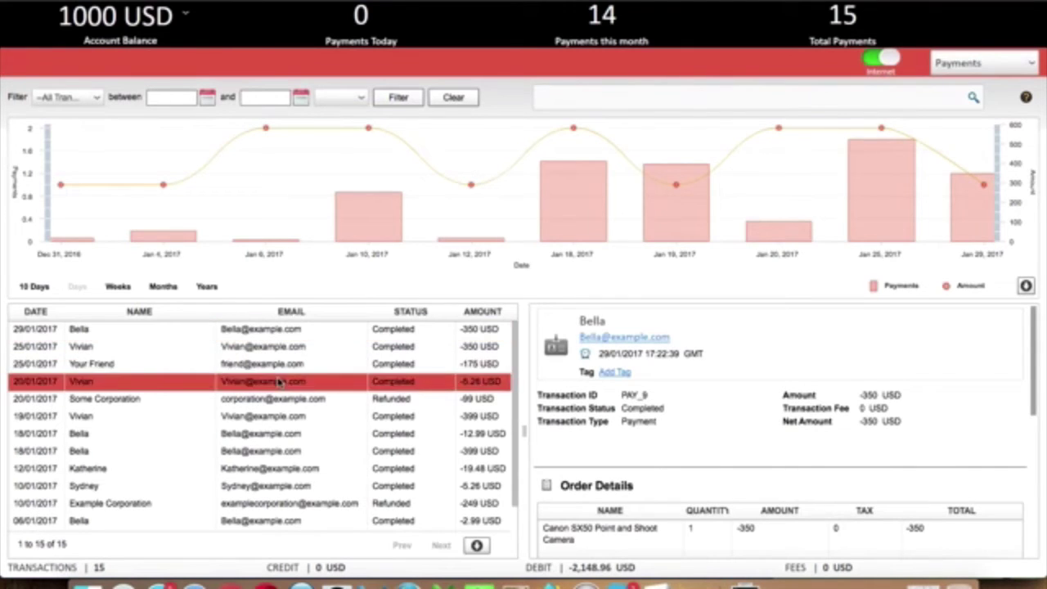
pyautogui.scroll(-3, 279, 382)
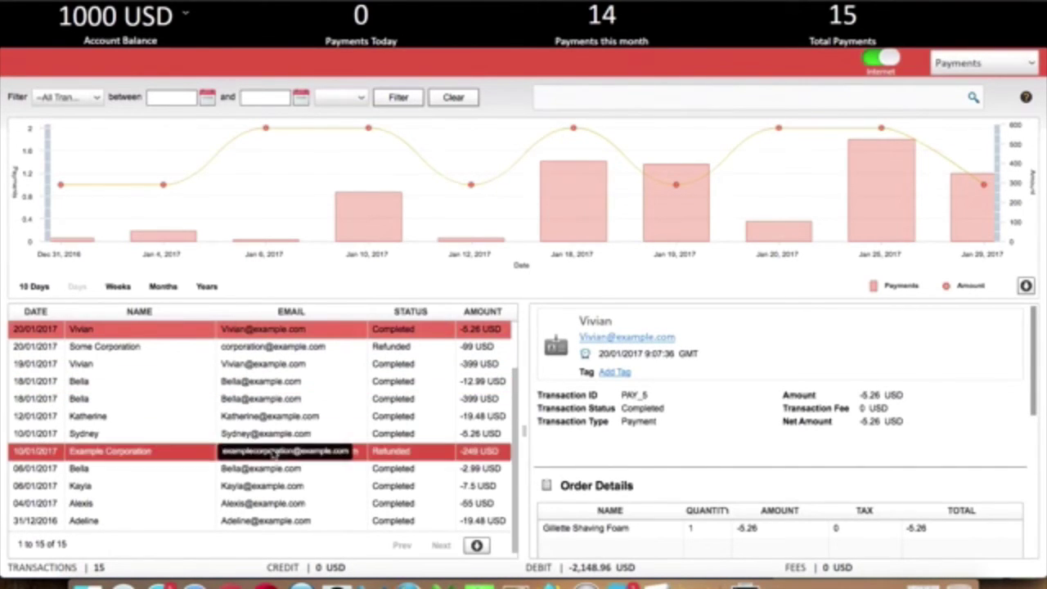
pyautogui.click(274, 452)
pyautogui.click(273, 425)
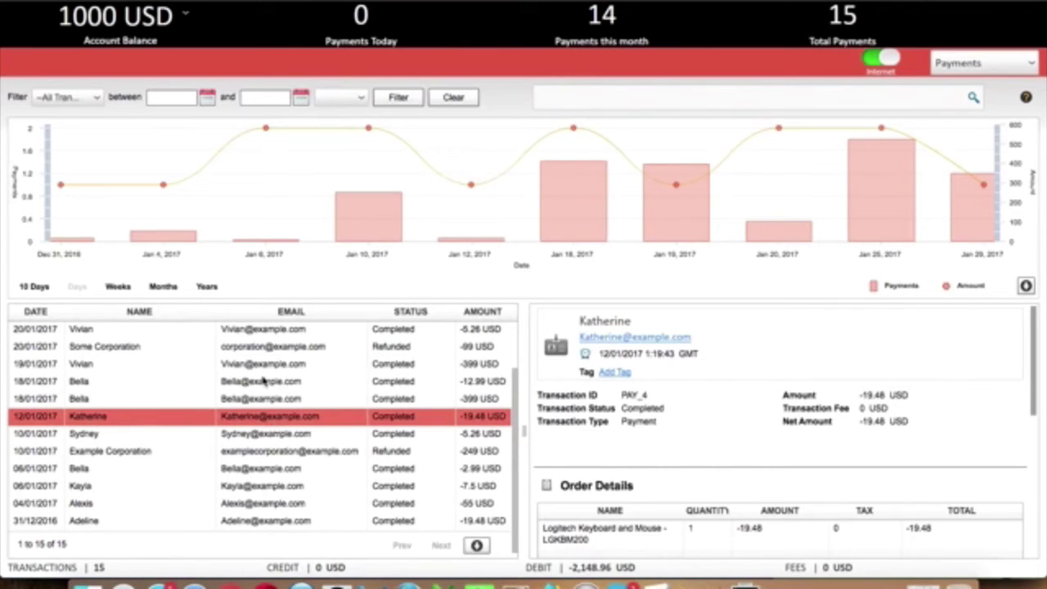
pyautogui.moveTo(541, 225)
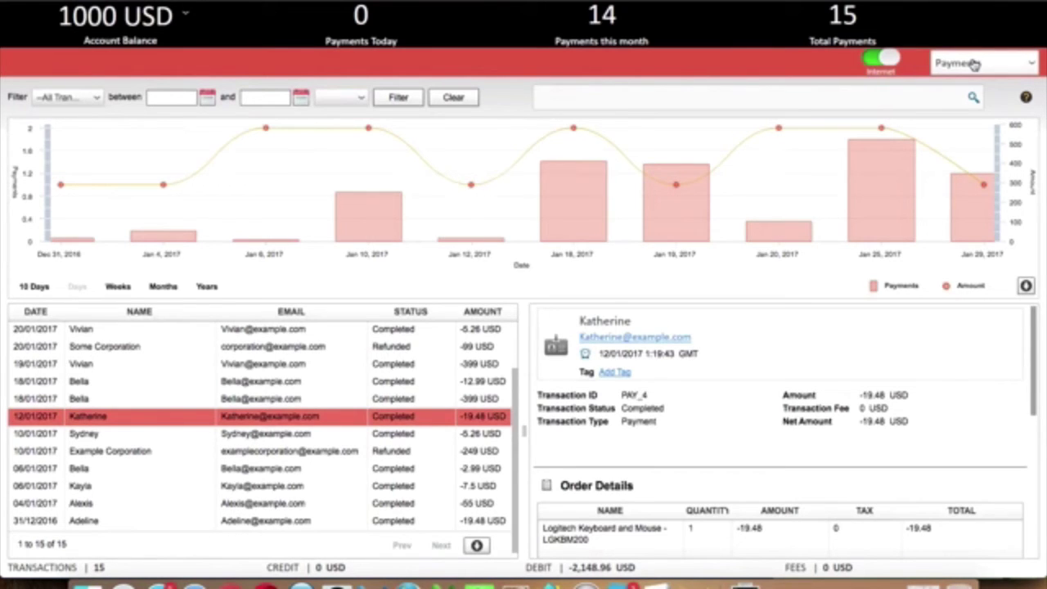
# Switch to the Customers dashboard to view the customer list and order details
pyautogui.click(973, 64)
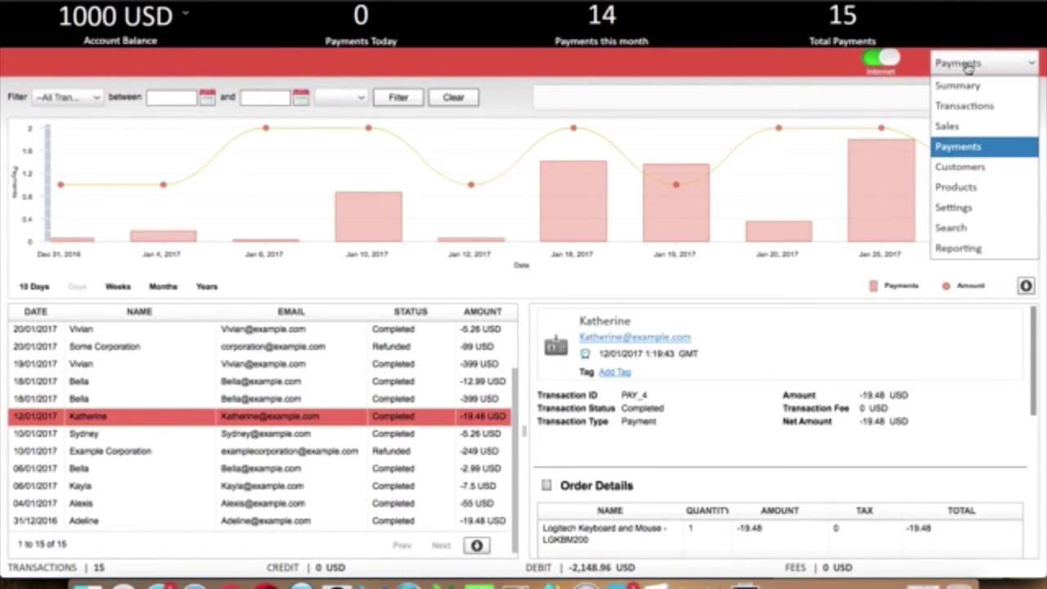
pyautogui.click(963, 167)
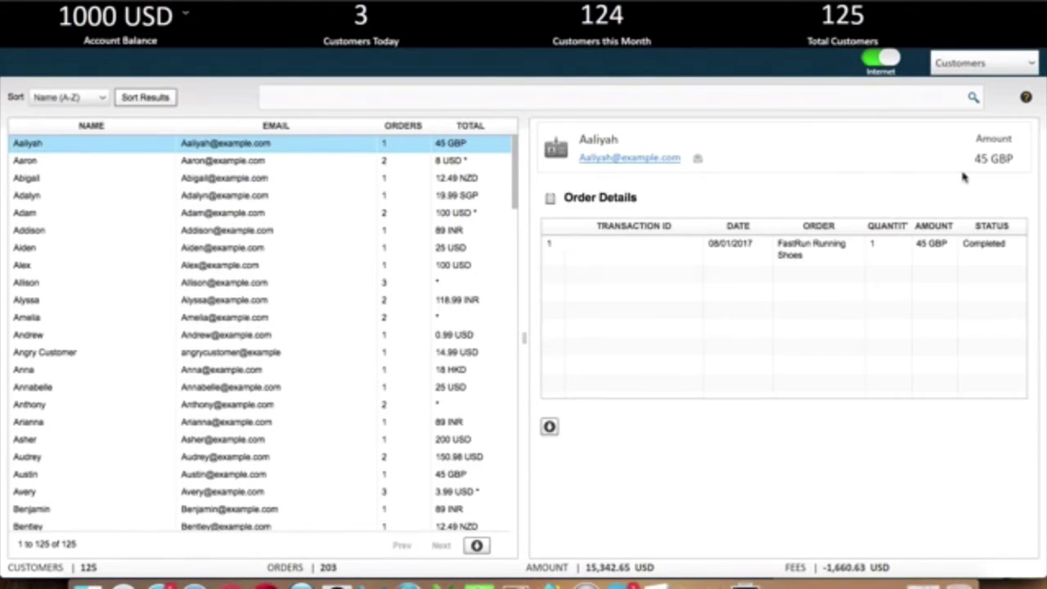
# Look at the Payments dashboard, then view individual sales on the Sales dashboard, finishing on the 29/01/2017 Antique Coins sale
pyautogui.click(975, 65)
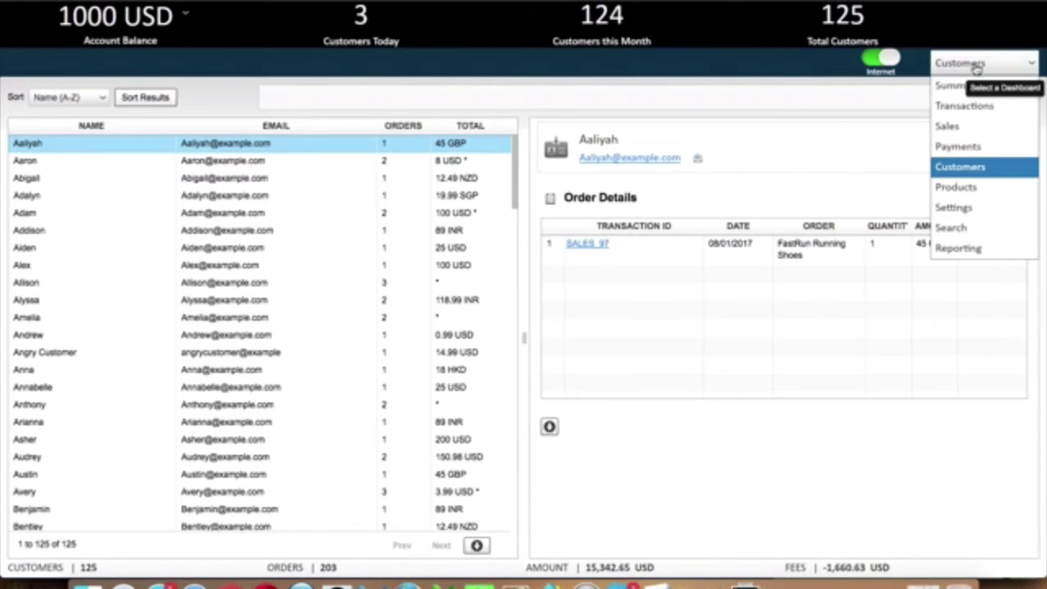
pyautogui.click(967, 147)
pyautogui.click(979, 68)
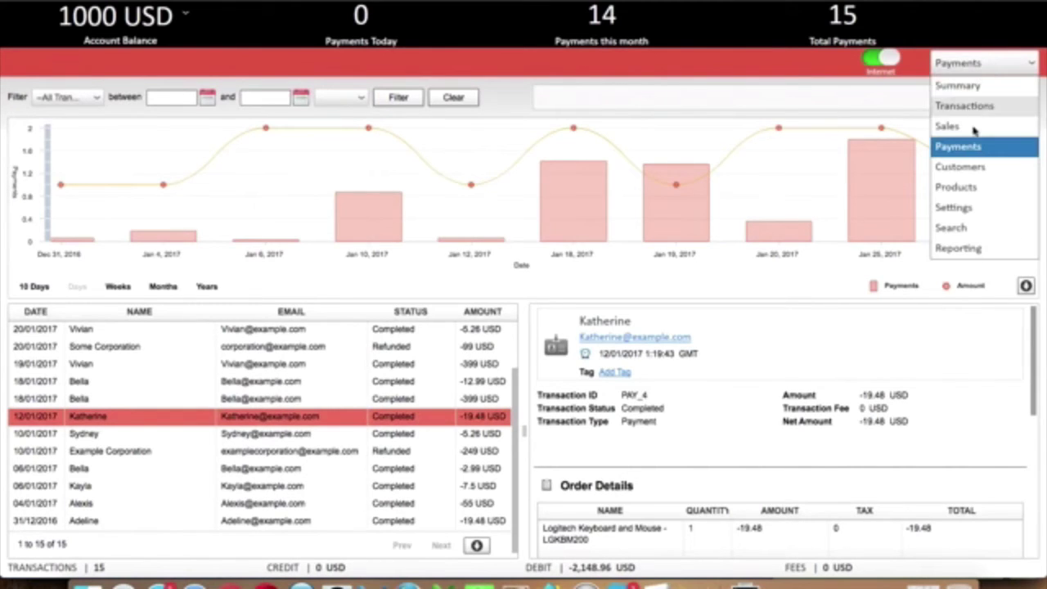
pyautogui.click(972, 127)
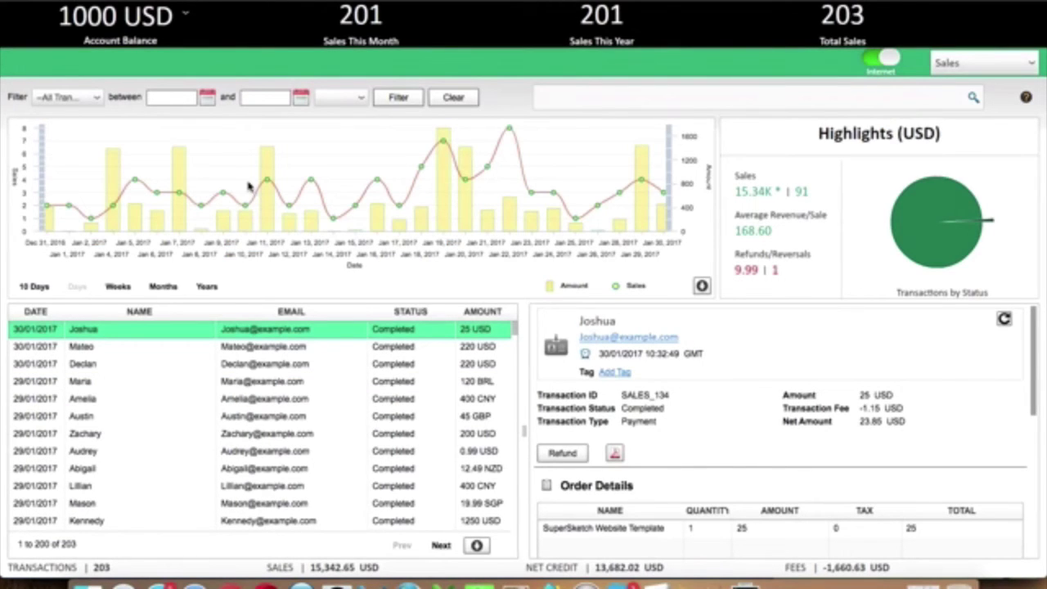
pyautogui.click(255, 366)
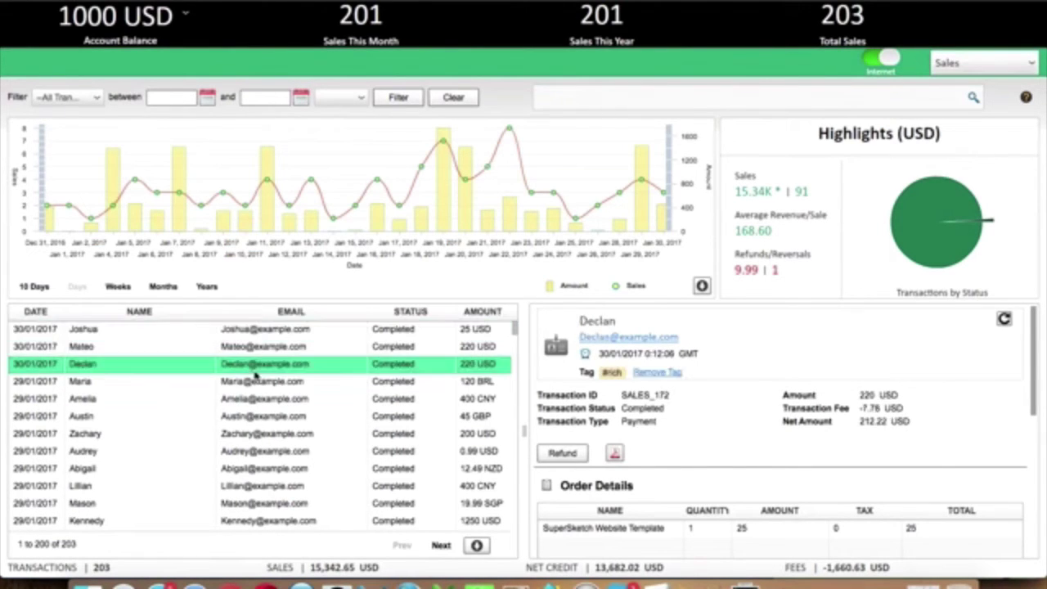
pyautogui.click(255, 400)
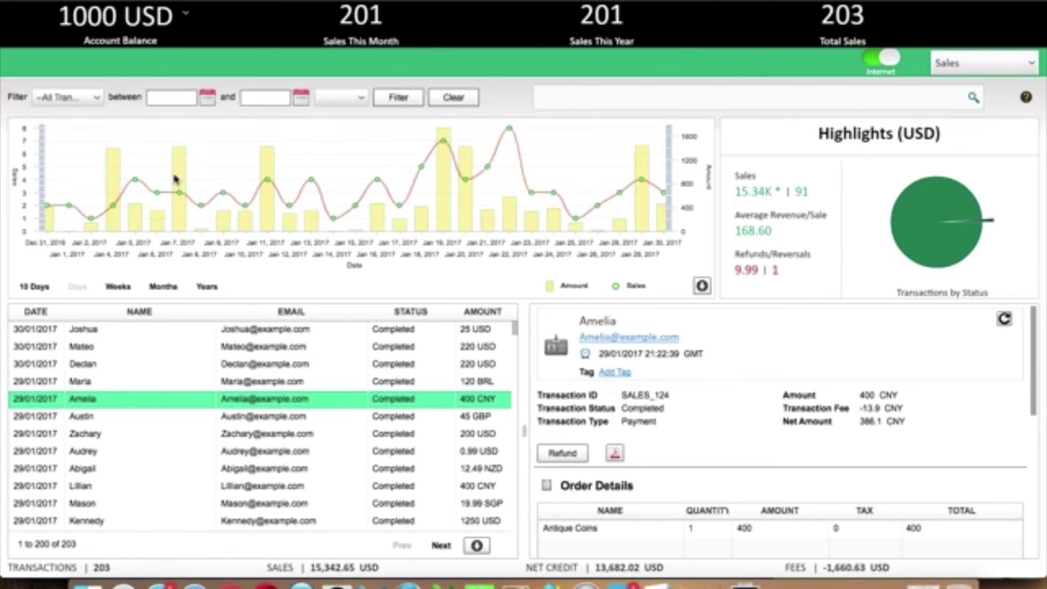
# Visit the Transactions dashboard, return to Sales and review the details of the 89 INR Tax Filing Software sale
pyautogui.click(949, 62)
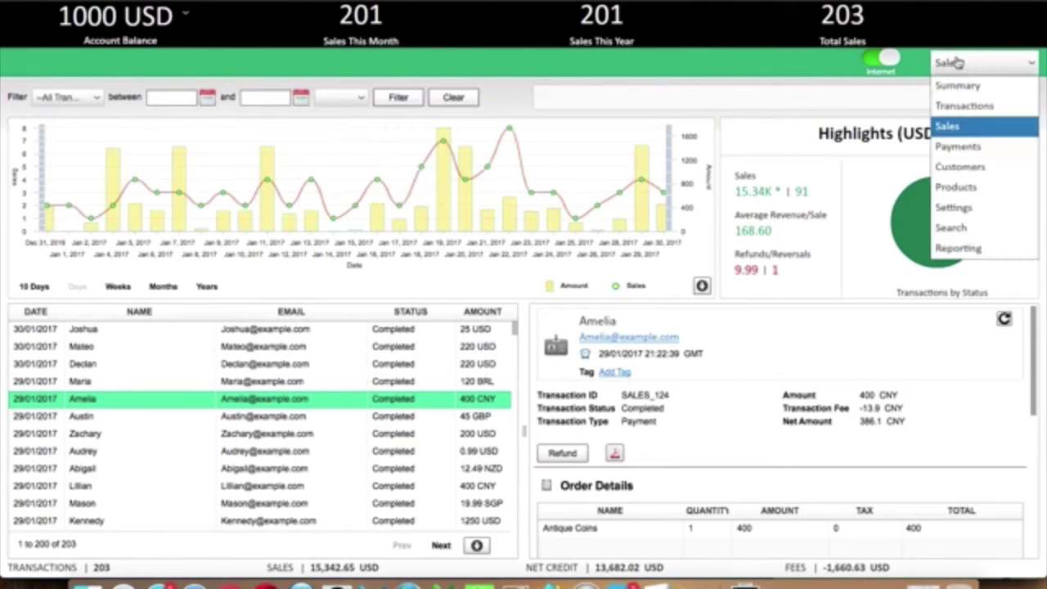
pyautogui.click(964, 106)
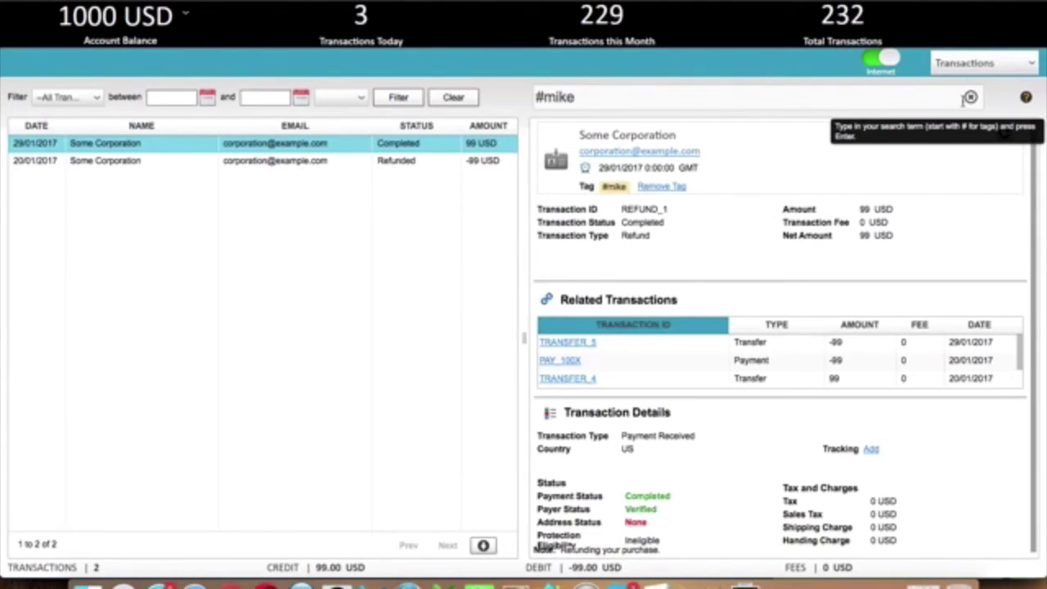
pyautogui.click(981, 63)
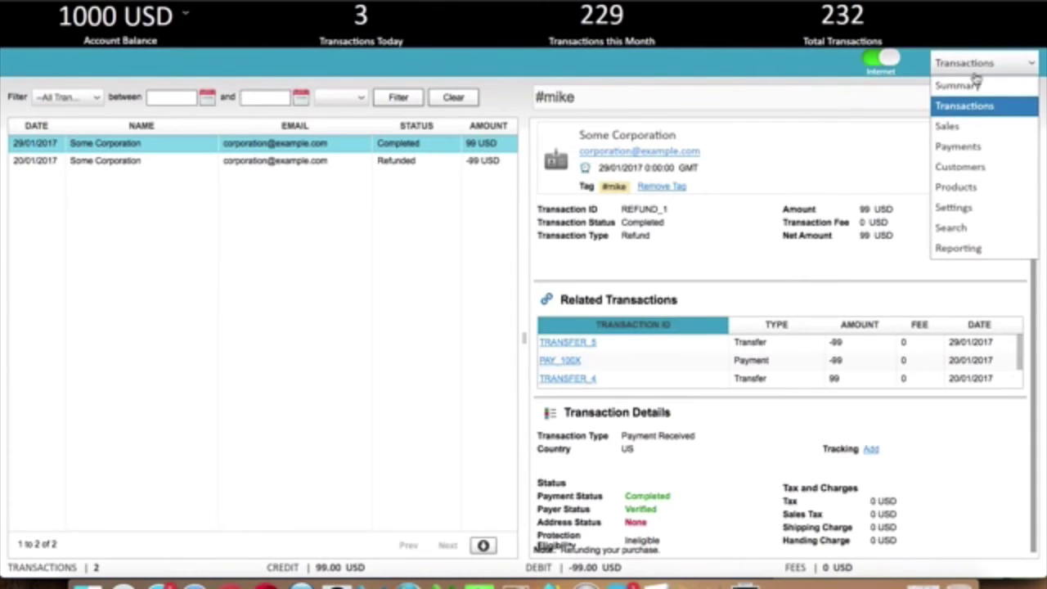
pyautogui.click(949, 127)
pyautogui.scroll(-1, 292, 367)
pyautogui.scroll(-2, 292, 367)
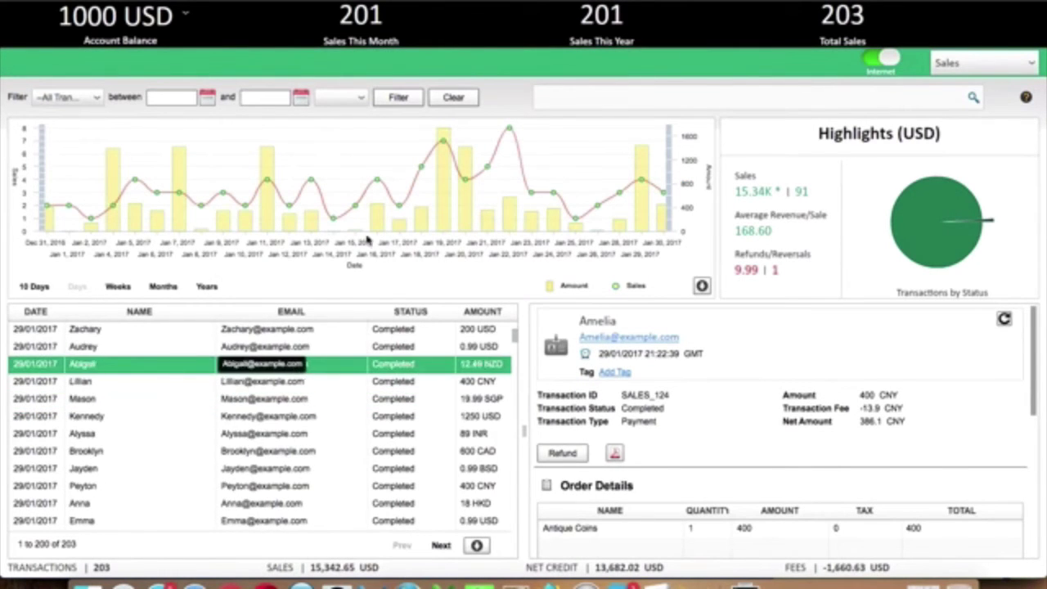
pyautogui.click(290, 437)
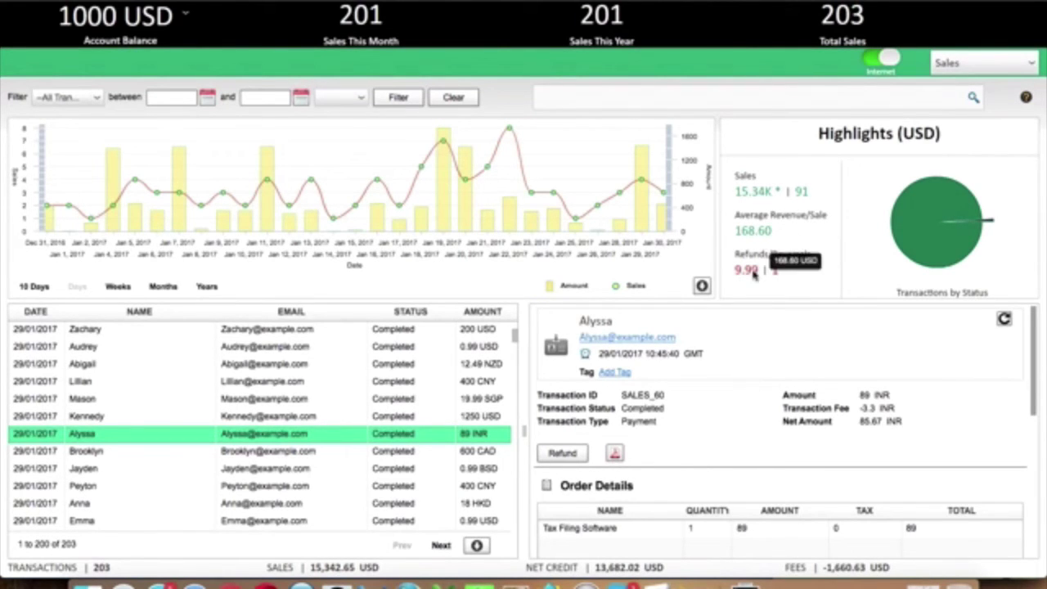
pyautogui.scroll(-2, 704, 400)
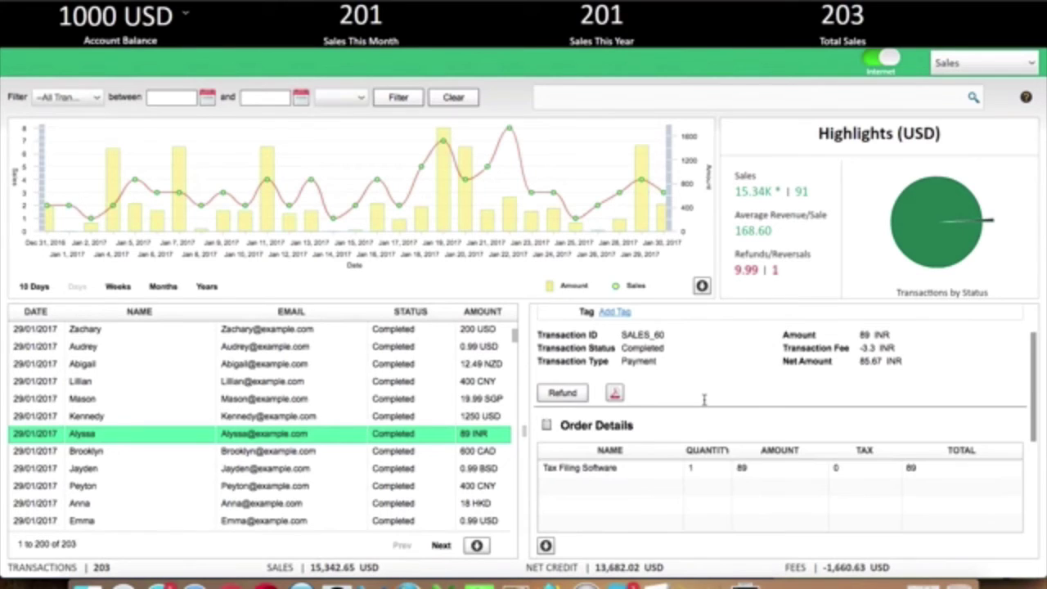
pyautogui.scroll(2, 705, 401)
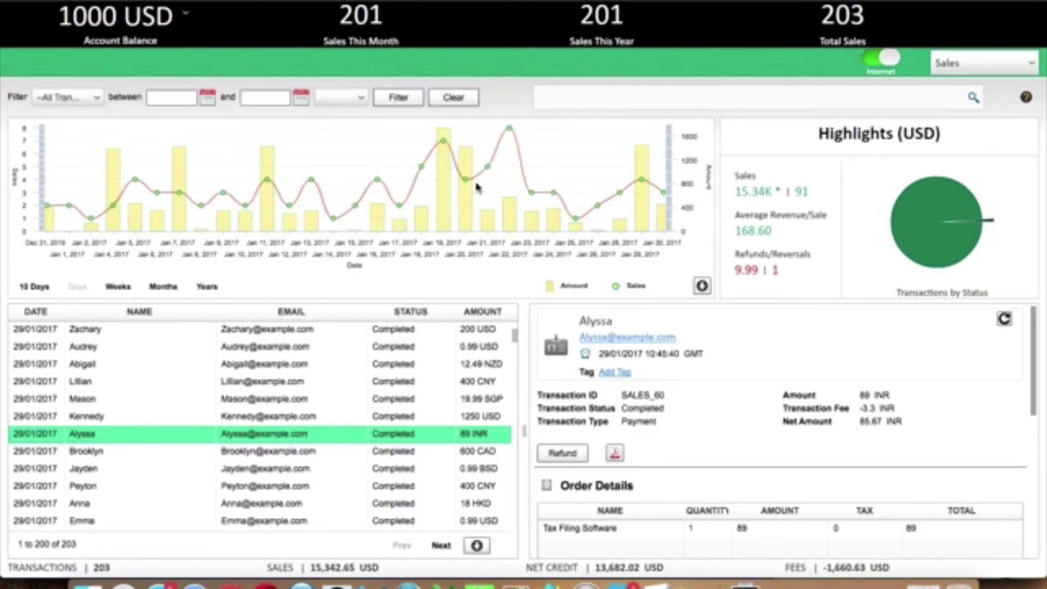
# Switch to the Customers dashboard and view individual customers' order details, finishing on the customer who ordered the Ceramic Coffee Mug
pyautogui.click(998, 77)
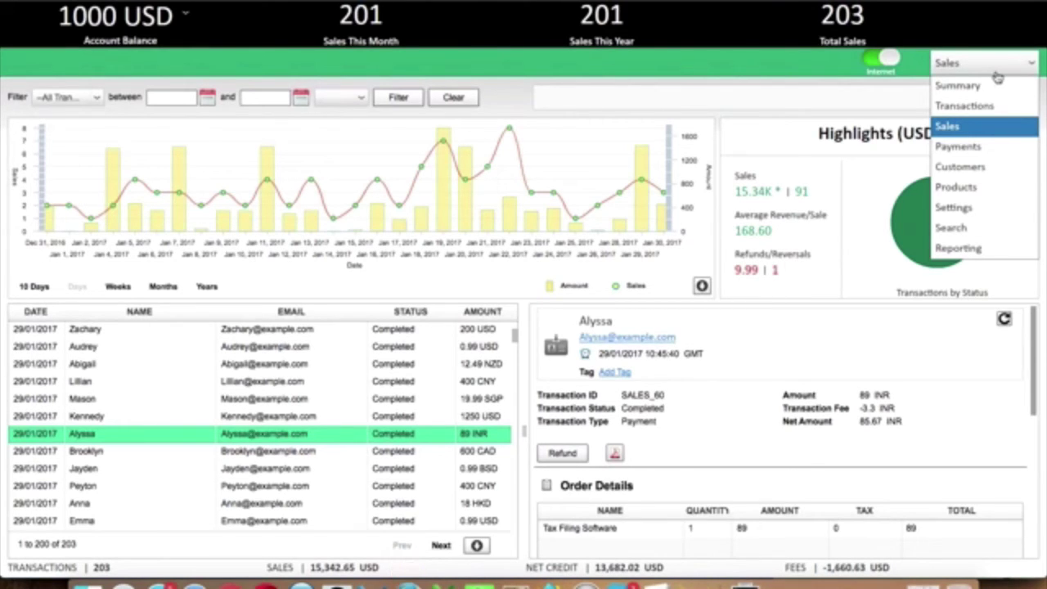
pyautogui.click(975, 169)
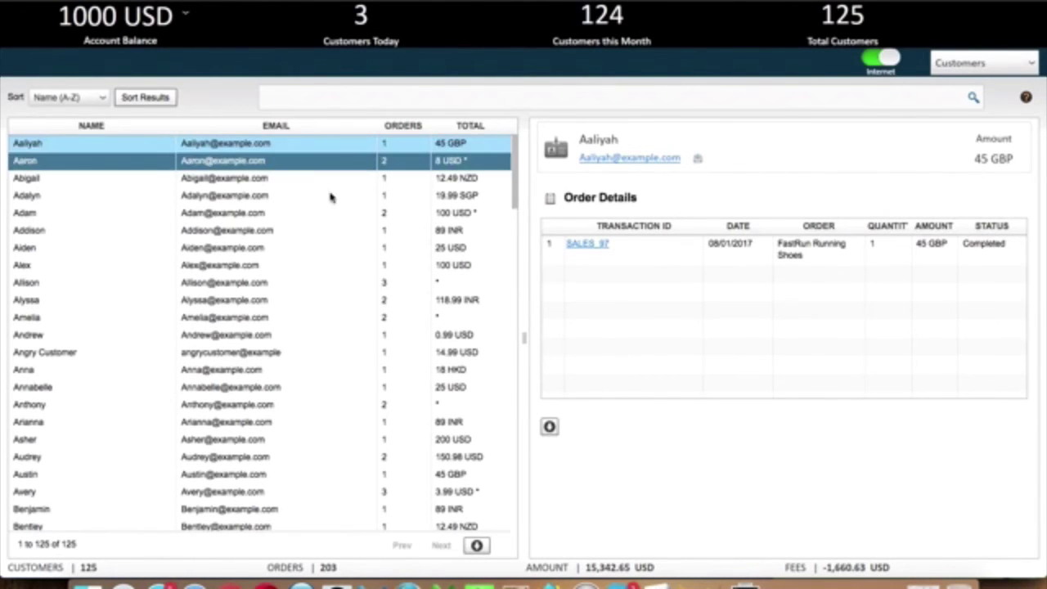
pyautogui.scroll(-2, 254, 198)
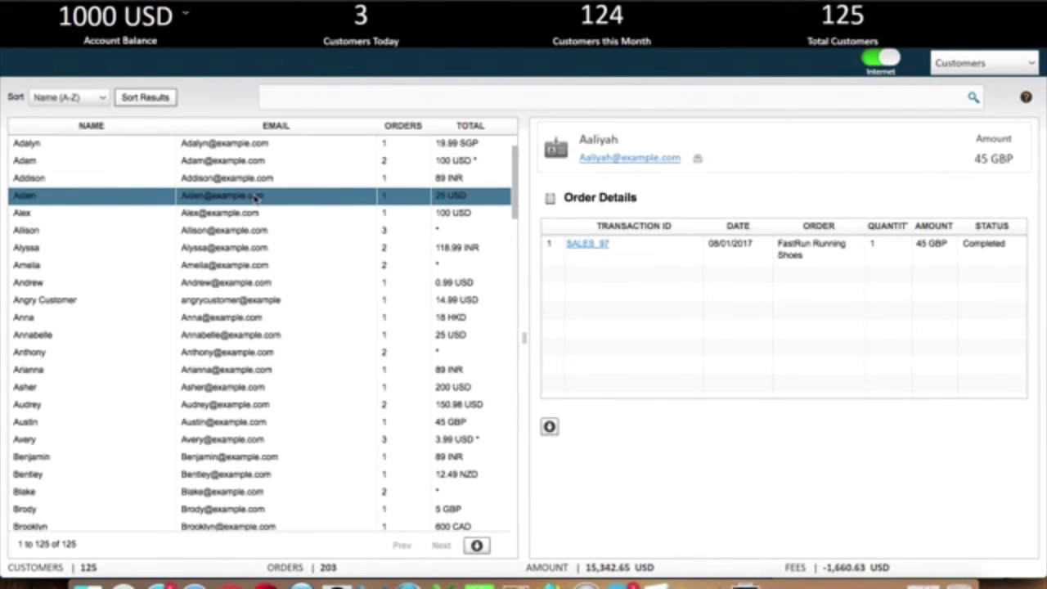
pyautogui.click(254, 199)
pyautogui.click(250, 233)
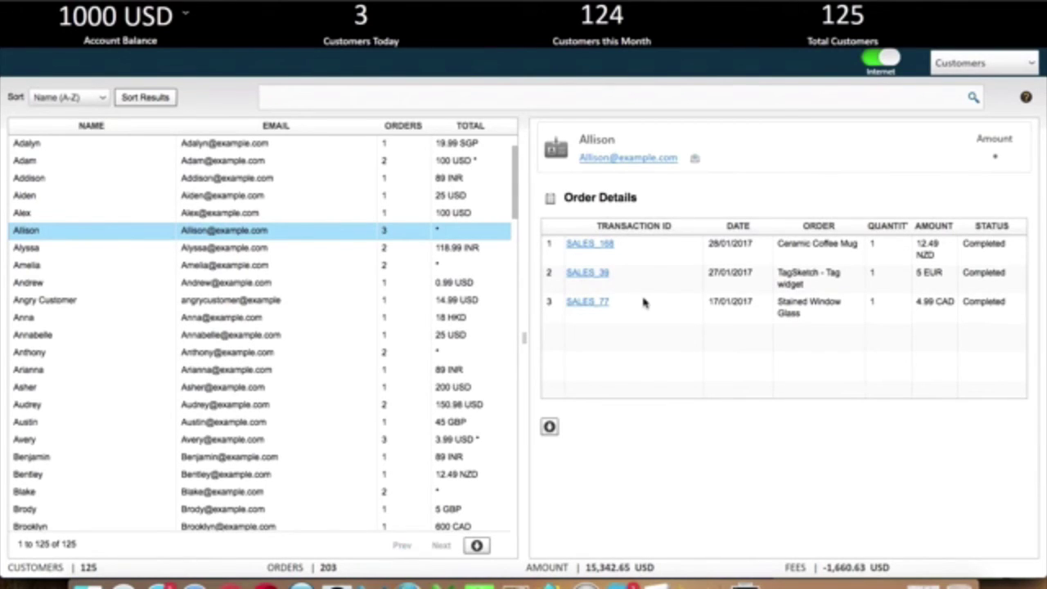
# Switch to the Products dashboard and review the sales of each product from Antique Coins through Car racing for iPhone
pyautogui.click(981, 69)
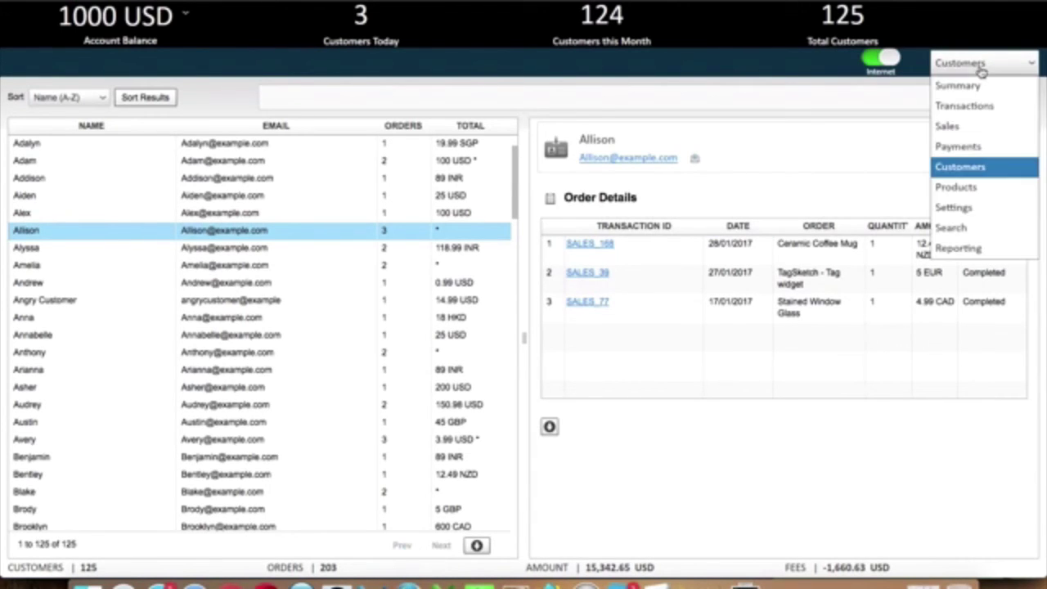
pyautogui.click(956, 187)
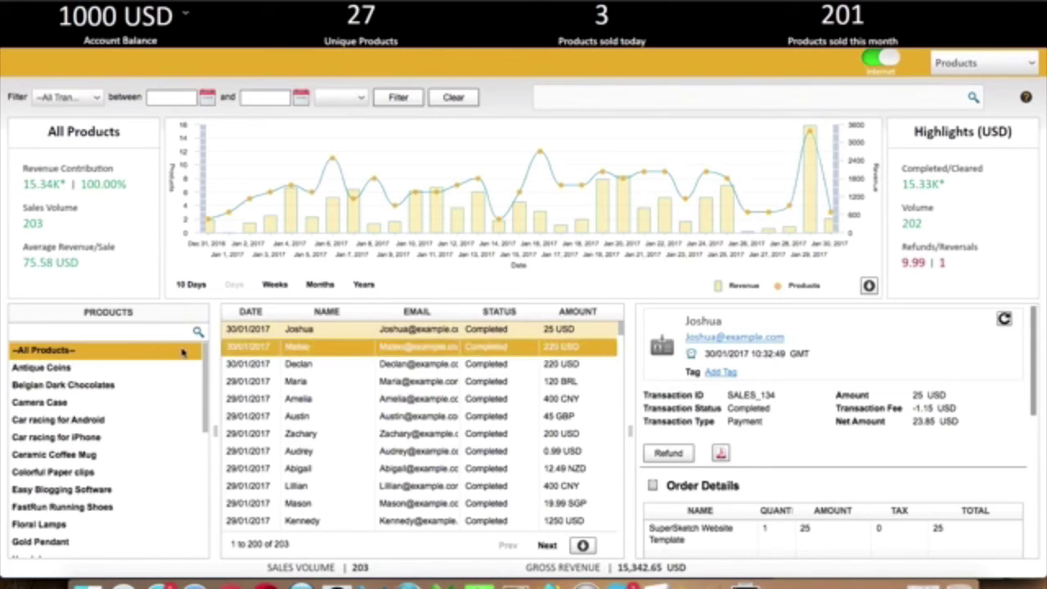
pyautogui.click(72, 369)
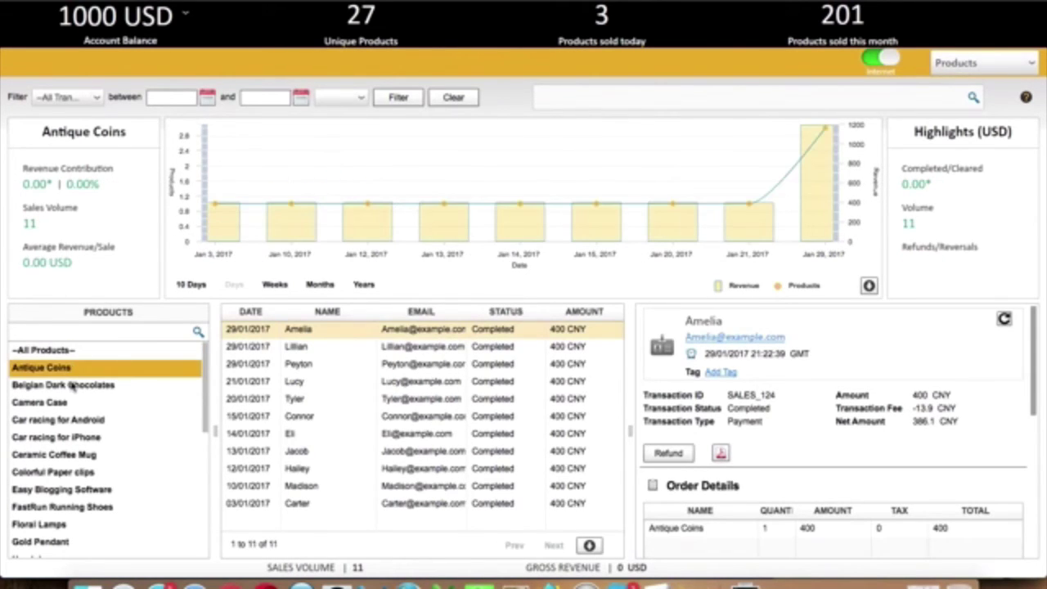
pyautogui.click(72, 391)
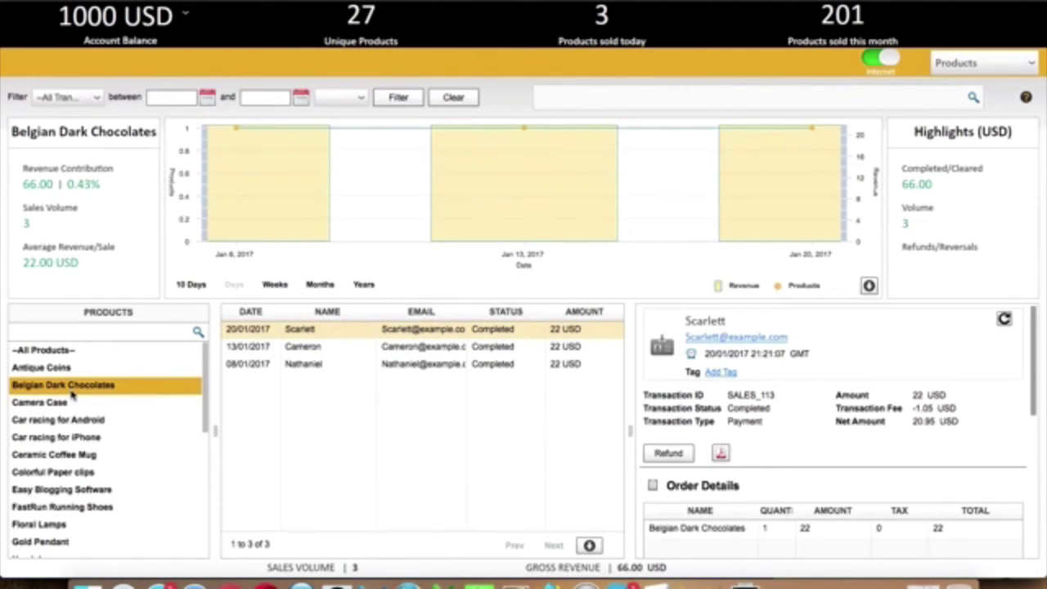
pyautogui.click(72, 404)
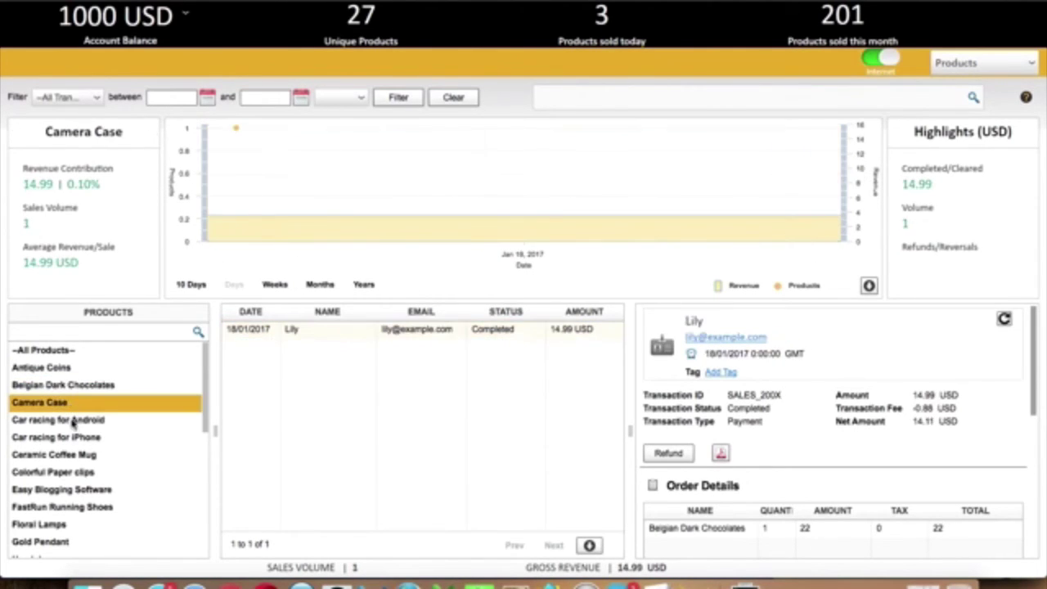
pyautogui.click(72, 421)
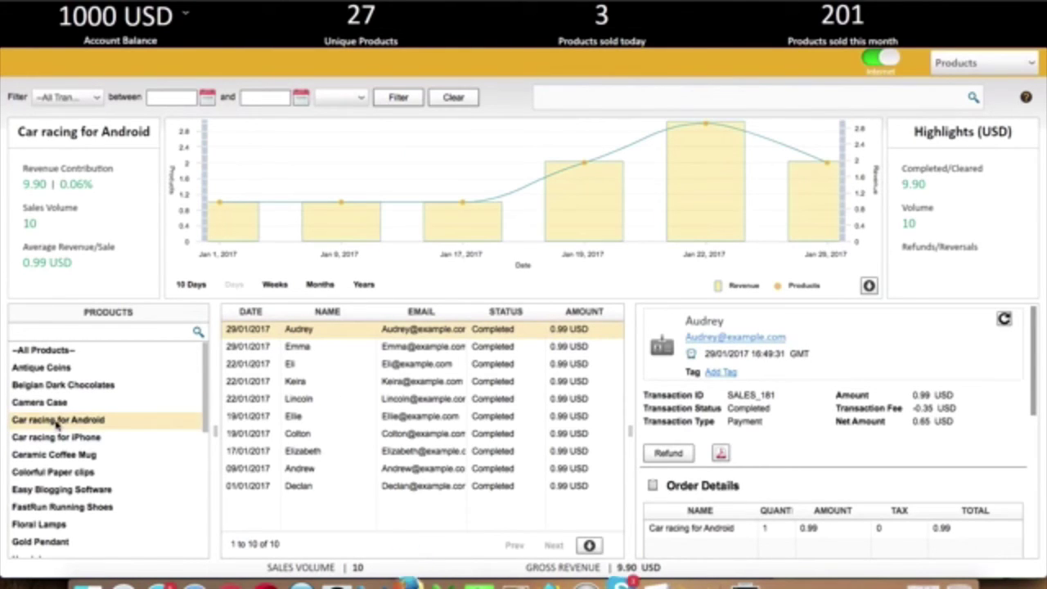
pyautogui.click(58, 425)
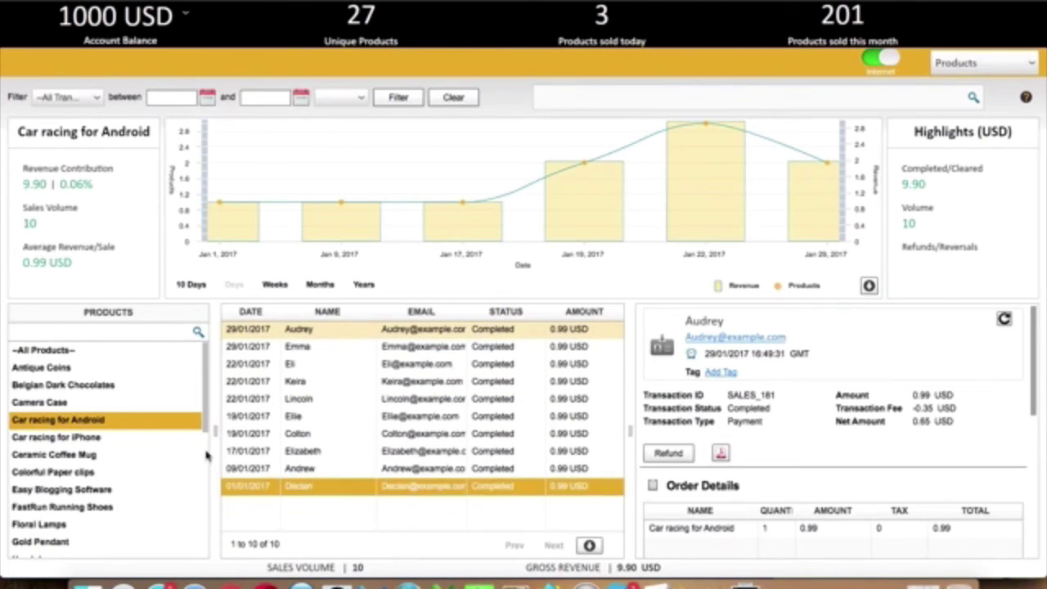
pyautogui.click(116, 440)
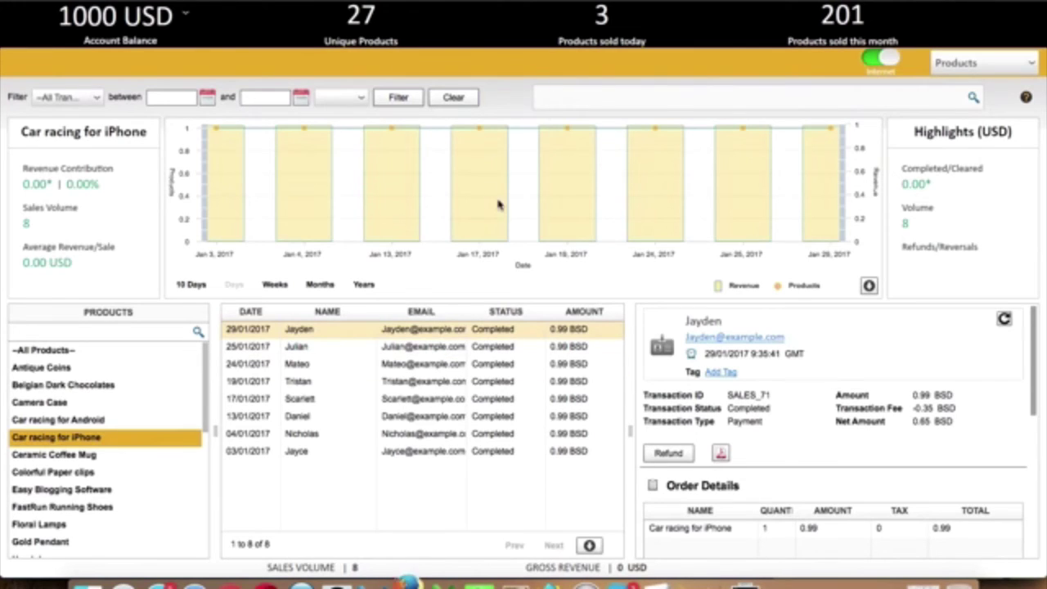
pyautogui.moveTo(492, 203)
# Switch to the Reporting dashboard and choose the Comparison report
pyautogui.click(973, 69)
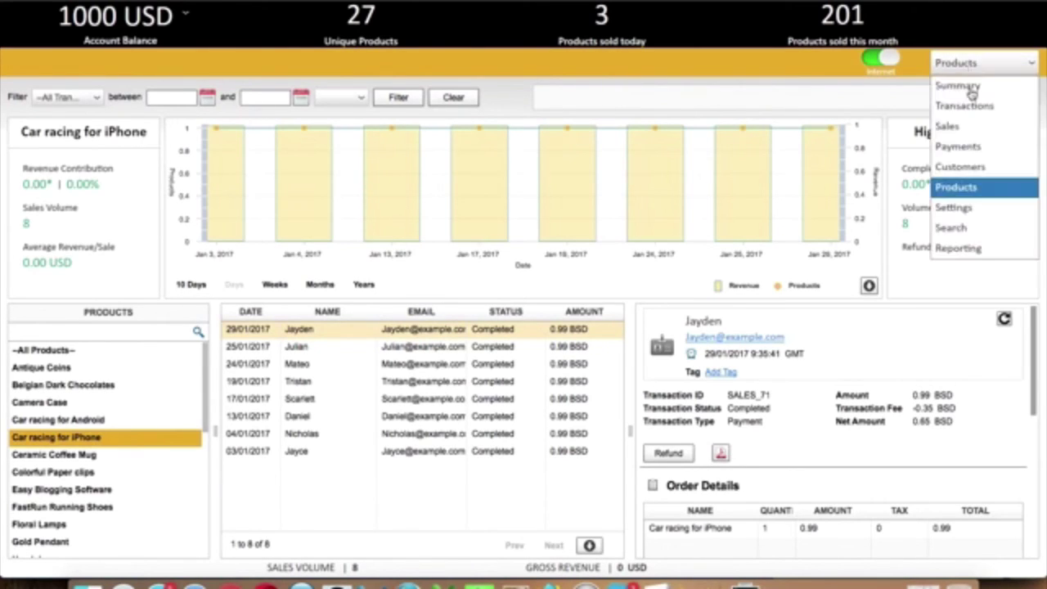
pyautogui.click(959, 248)
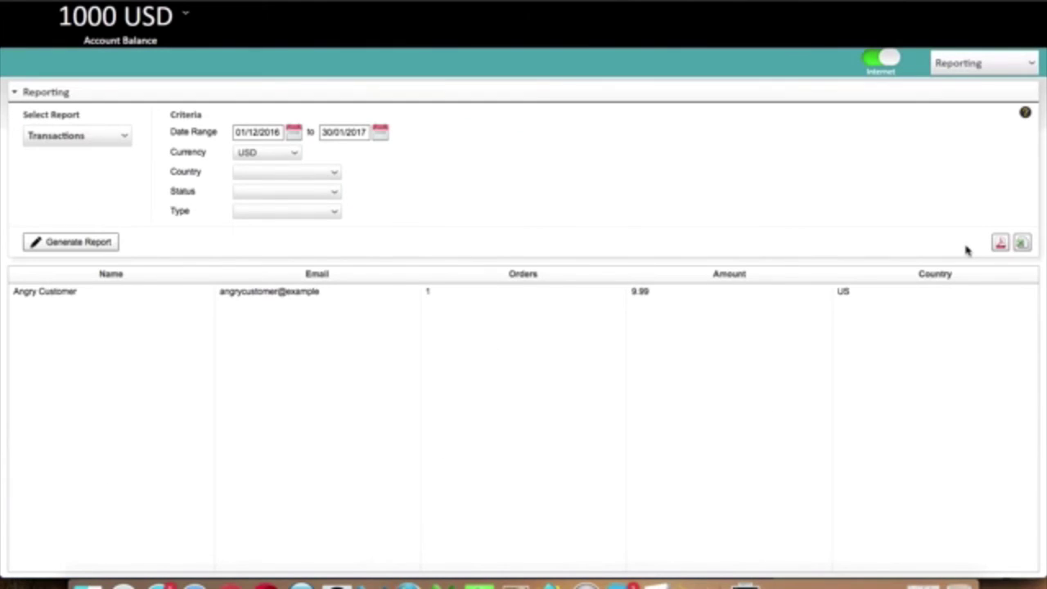
pyautogui.click(121, 139)
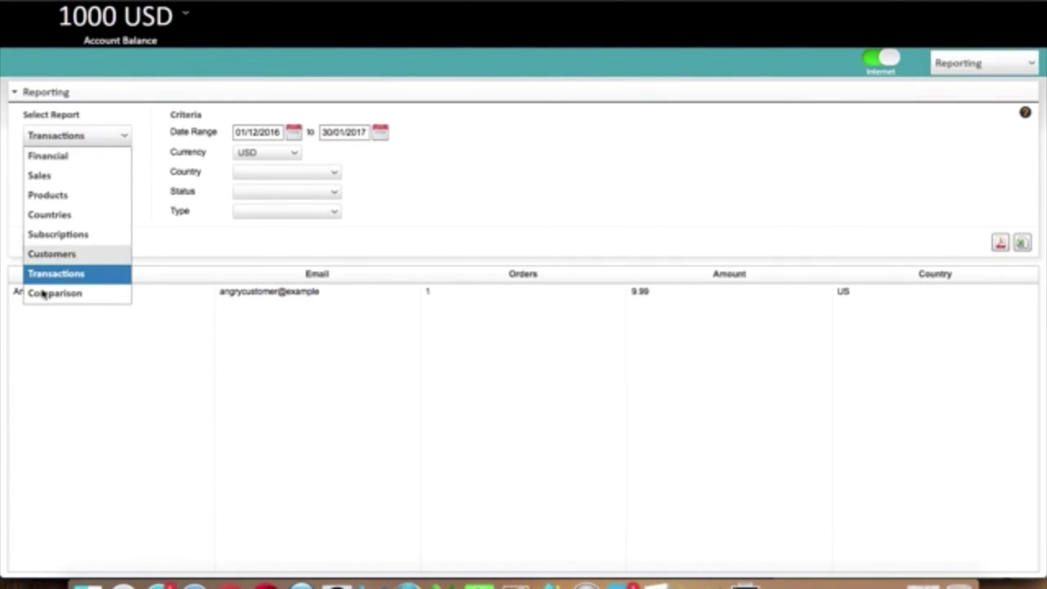
pyautogui.click(69, 293)
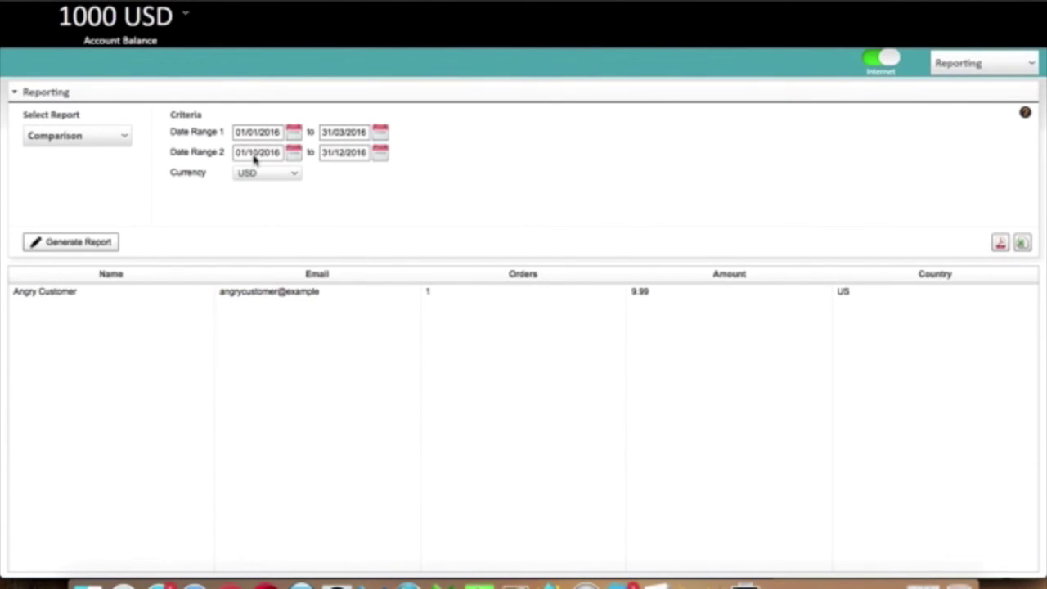
# Set the start of Date Range 1 to 01/01/2017
pyautogui.click(294, 134)
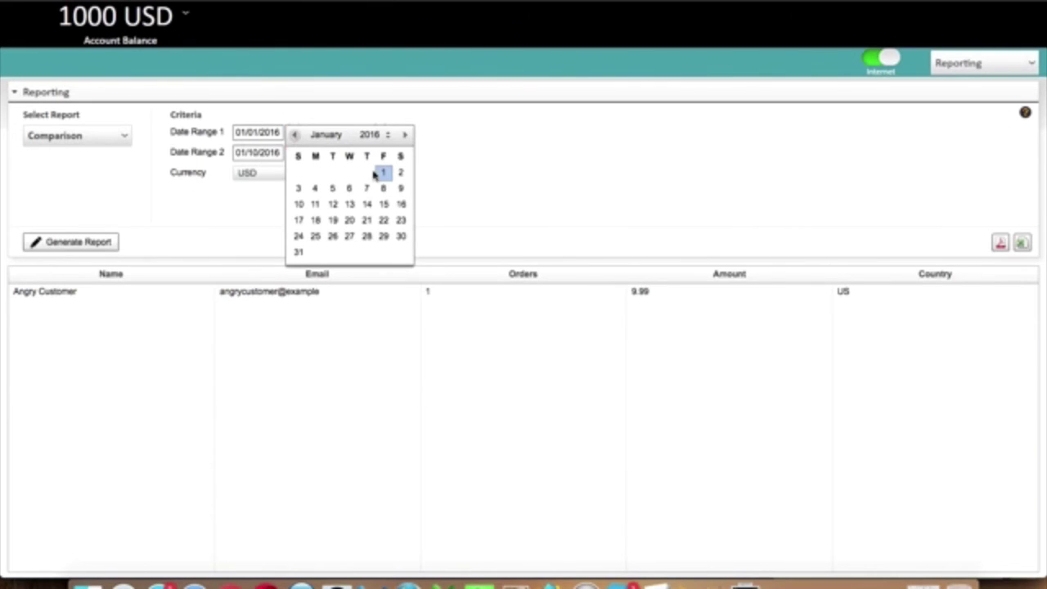
pyautogui.click(405, 135)
pyautogui.click(405, 134)
pyautogui.click(405, 135)
pyautogui.click(405, 134)
pyautogui.click(405, 135)
pyautogui.click(405, 135)
pyautogui.click(405, 135)
pyautogui.click(405, 135)
pyautogui.click(405, 135)
pyautogui.click(405, 135)
pyautogui.click(405, 135)
pyautogui.click(405, 135)
pyautogui.click(299, 176)
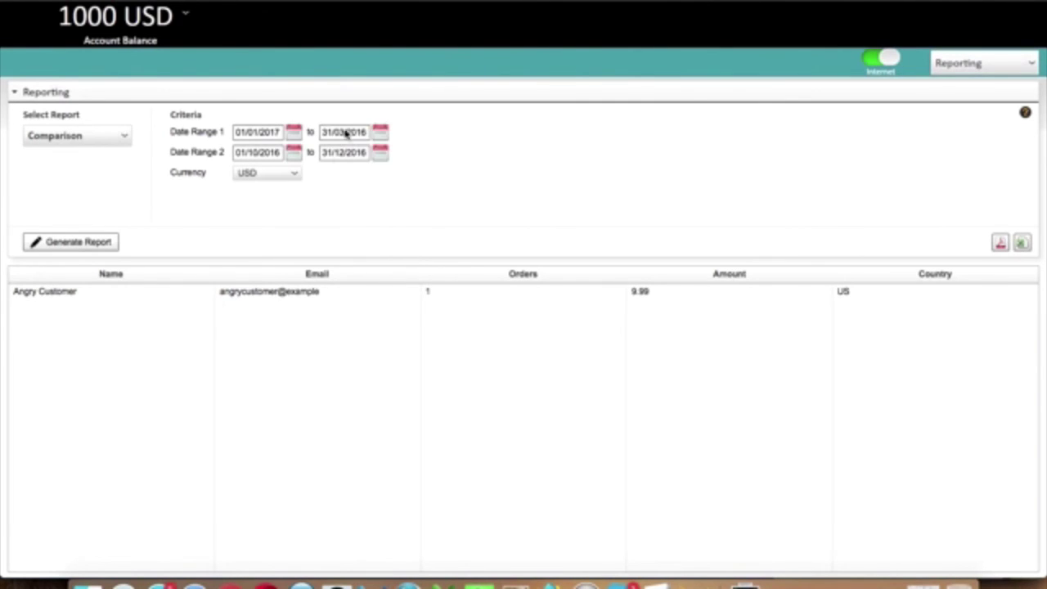
# Set the end of Date Range 1 to 31/12/2016
pyautogui.click(348, 133)
pyautogui.click(489, 135)
pyautogui.click(489, 136)
pyautogui.click(489, 136)
pyautogui.click(490, 136)
pyautogui.click(490, 136)
pyautogui.click(490, 135)
pyautogui.click(490, 136)
pyautogui.click(490, 136)
pyautogui.click(490, 135)
pyautogui.click(490, 136)
pyautogui.click(380, 134)
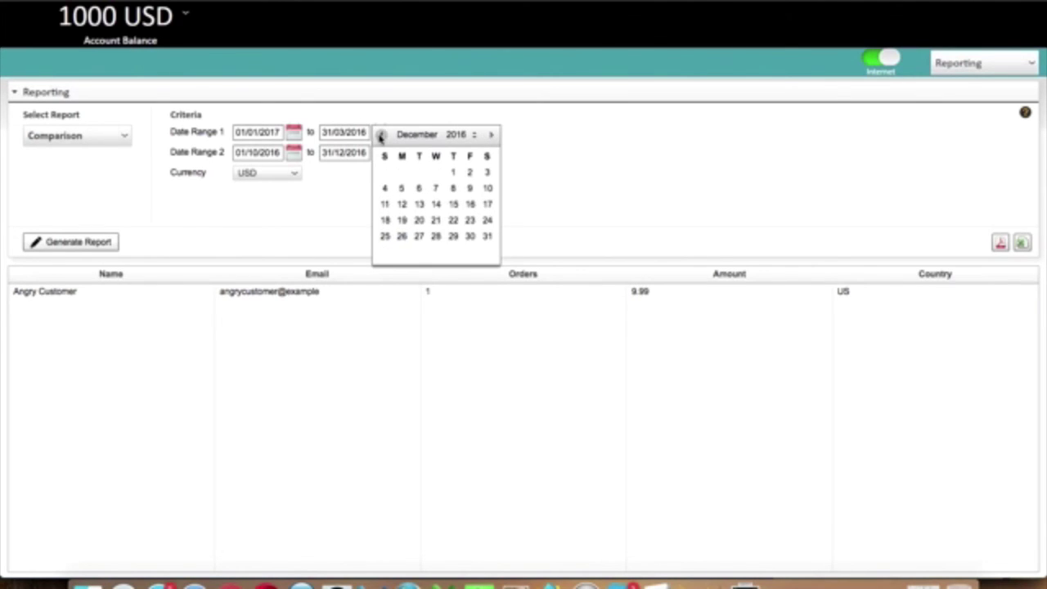
pyautogui.click(487, 237)
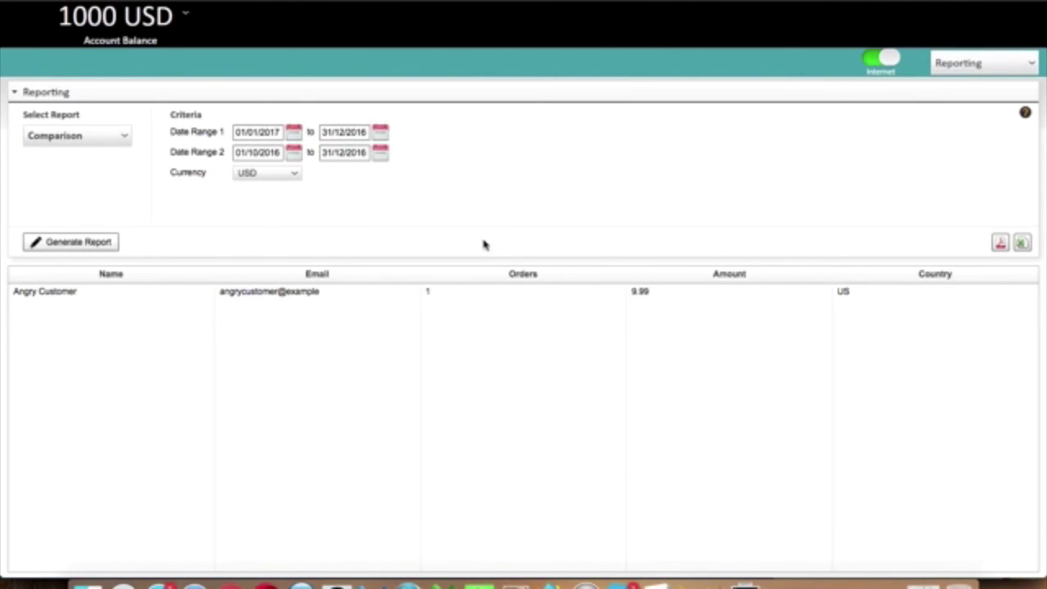
# Set Date Range 2 of the Comparison report to run from 01/01/2017 to 30/01/2017
pyautogui.click(293, 153)
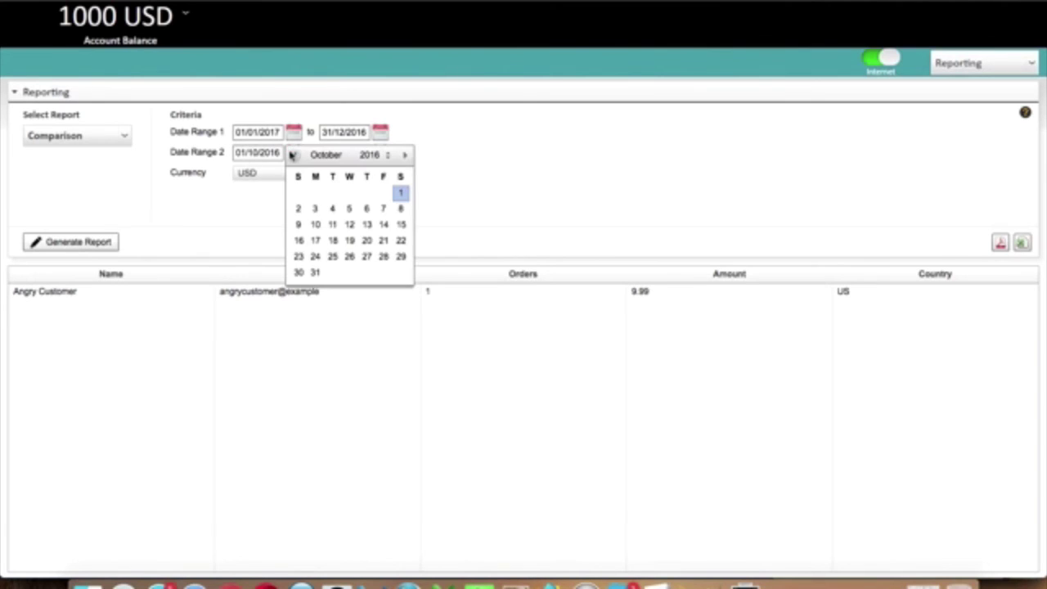
pyautogui.click(405, 156)
pyautogui.click(405, 156)
pyautogui.click(404, 155)
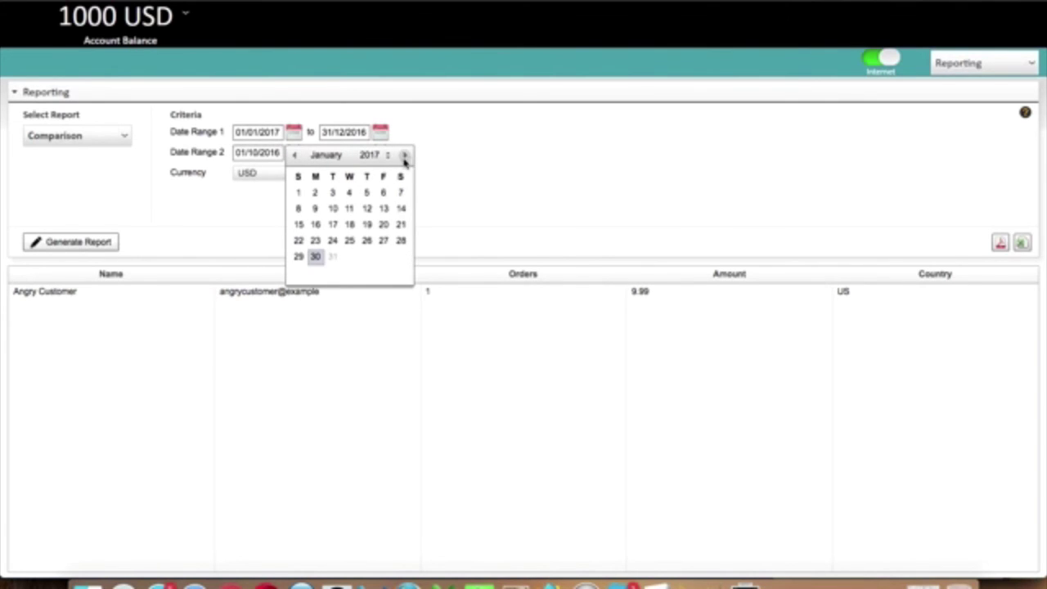
pyautogui.click(299, 192)
pyautogui.click(381, 155)
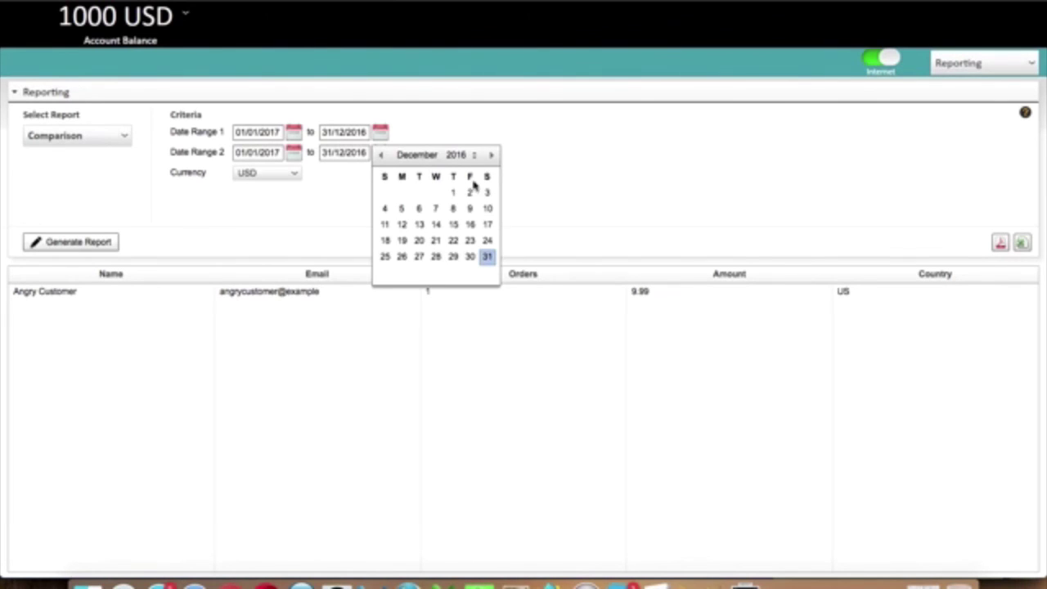
pyautogui.click(491, 155)
pyautogui.click(402, 257)
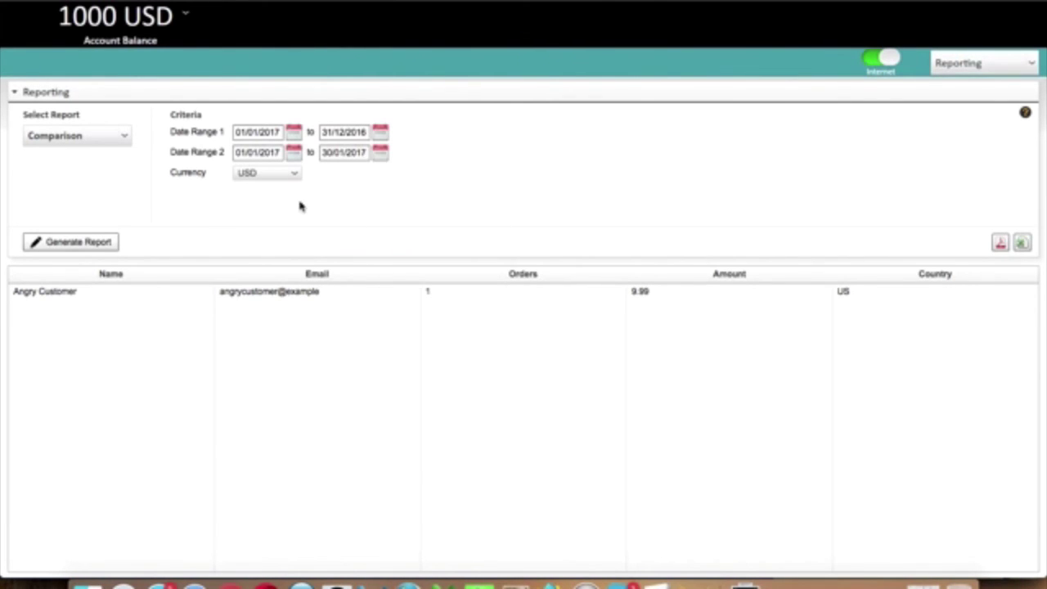
# Try to generate the Comparison report, and check the start date of Date Range 2
pyautogui.click(76, 243)
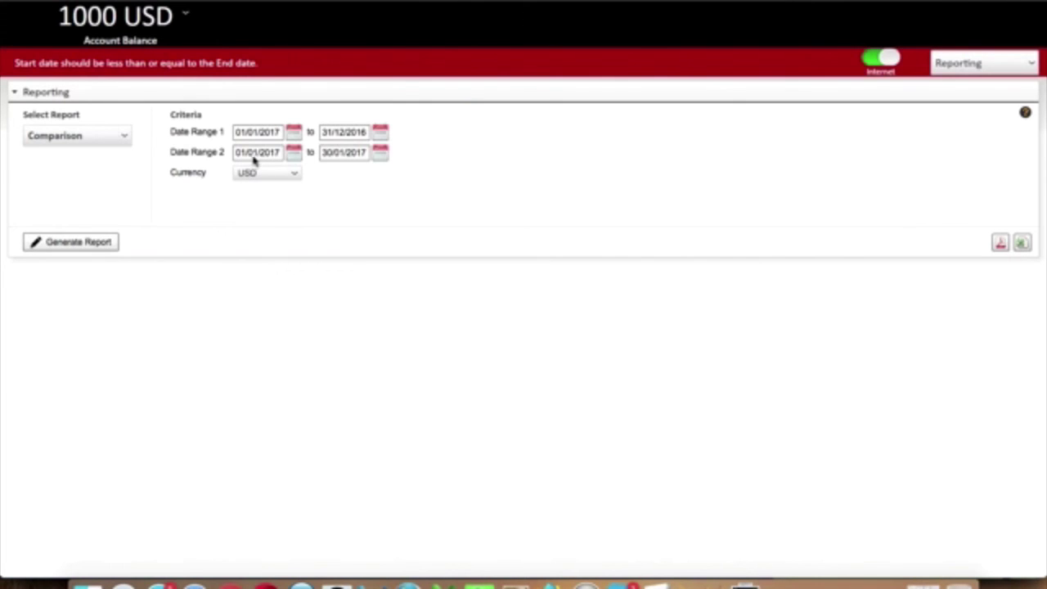
pyautogui.click(294, 154)
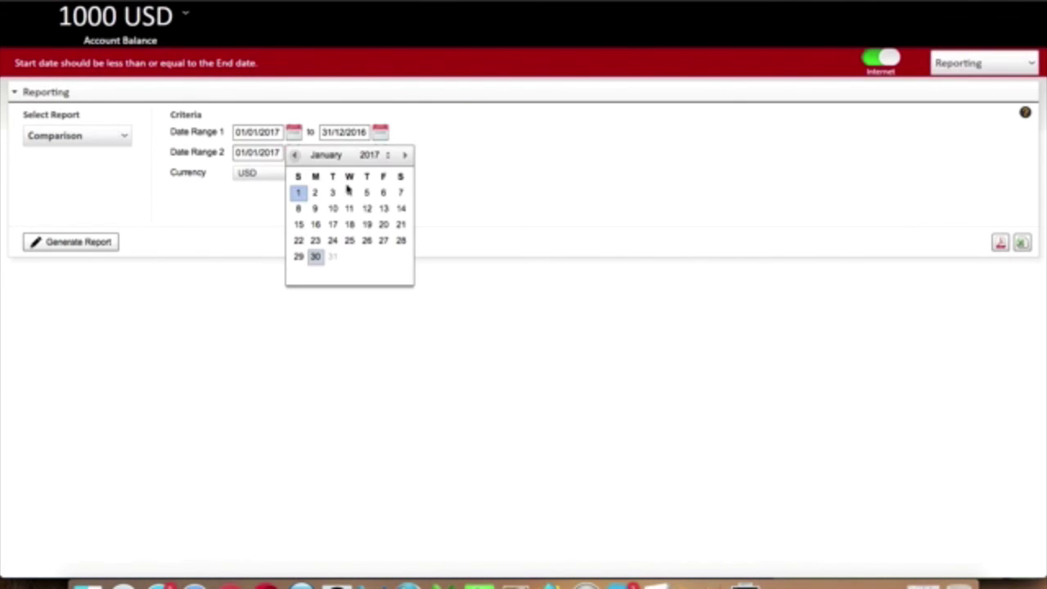
pyautogui.click(512, 138)
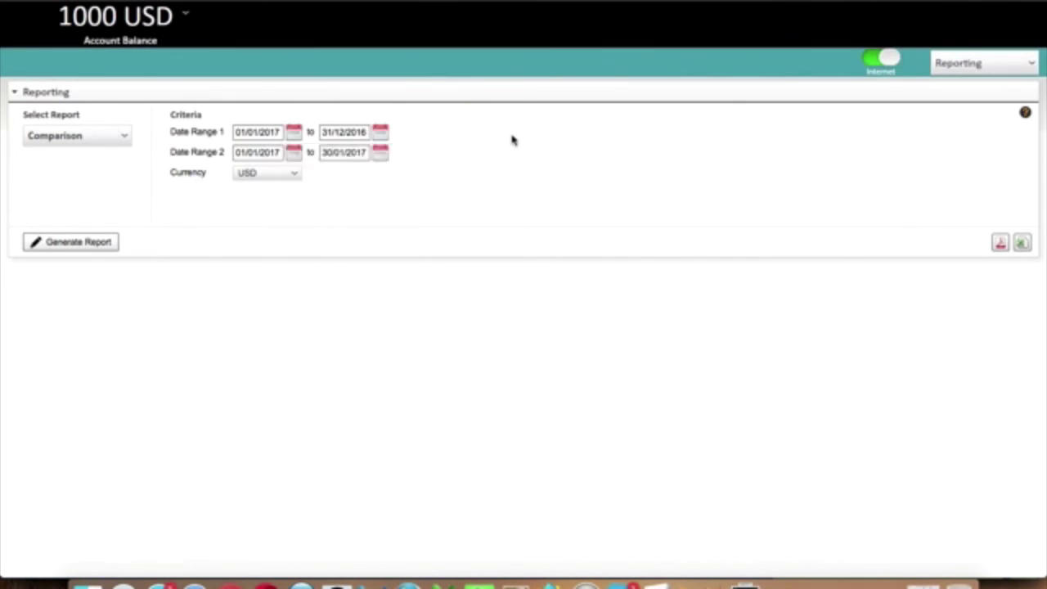
# Set the start of Date Range 1 to 01/12/2016
pyautogui.click(295, 135)
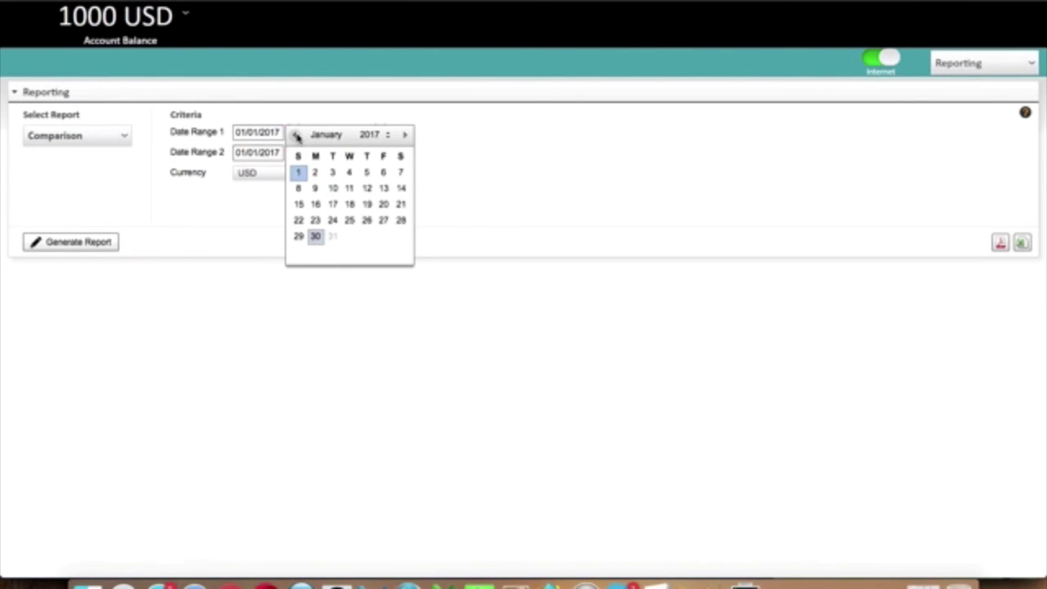
pyautogui.click(389, 138)
pyautogui.click(388, 134)
pyautogui.click(295, 135)
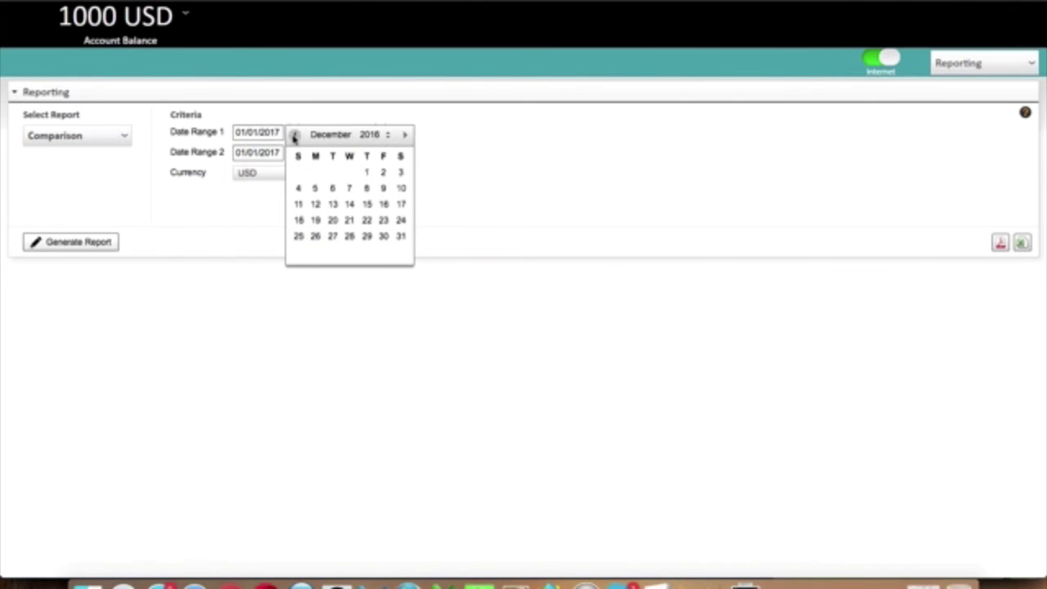
pyautogui.click(366, 174)
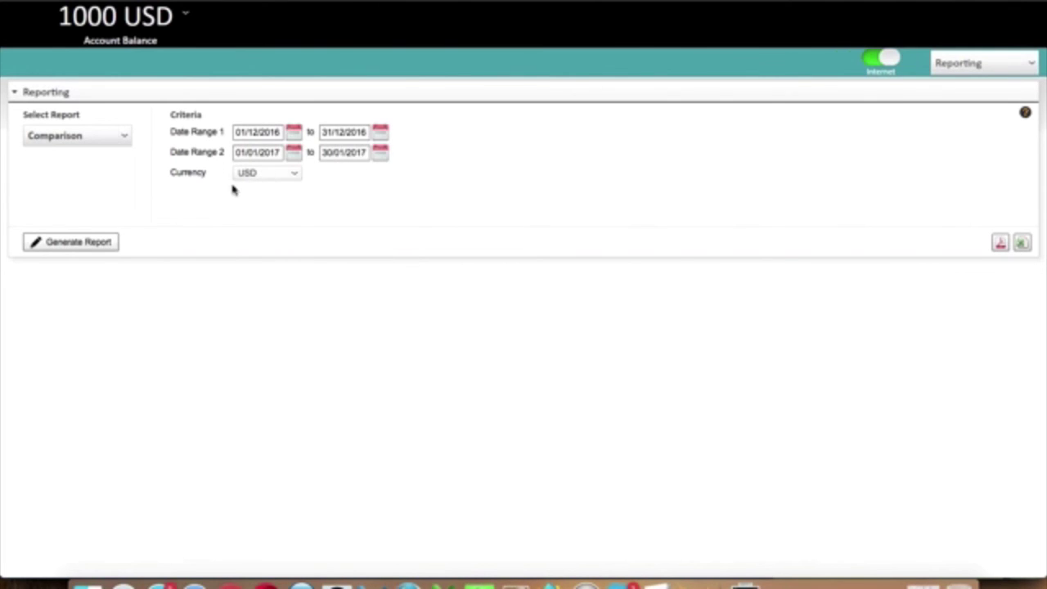
# Generate the Comparison report for the two date ranges and review its figures from Sales down to Withdrawals
pyautogui.click(107, 239)
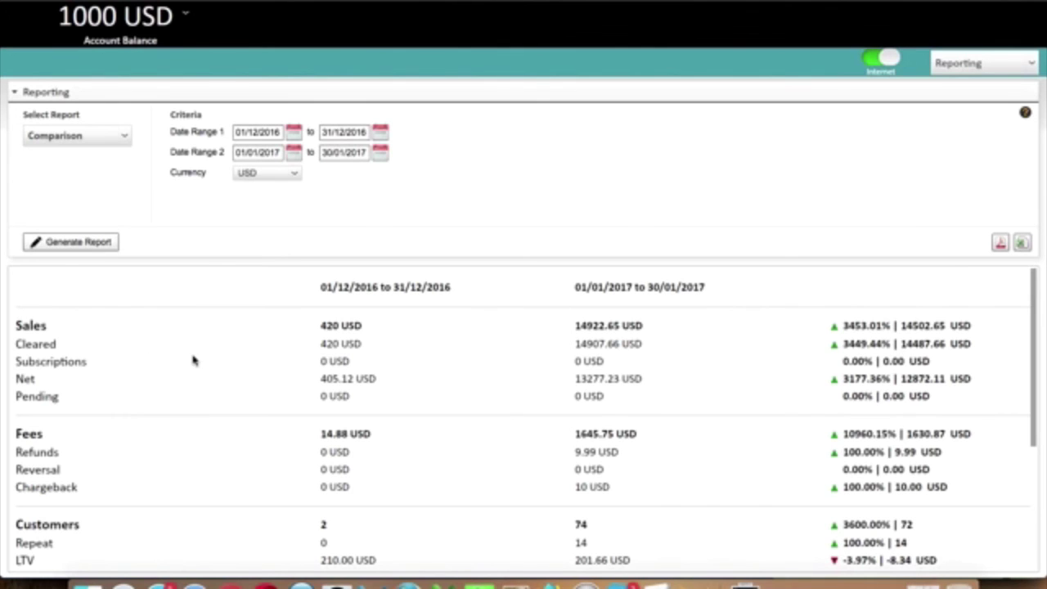
pyautogui.scroll(-3, 572, 334)
pyautogui.scroll(3, 669, 346)
pyautogui.scroll(-5, 667, 347)
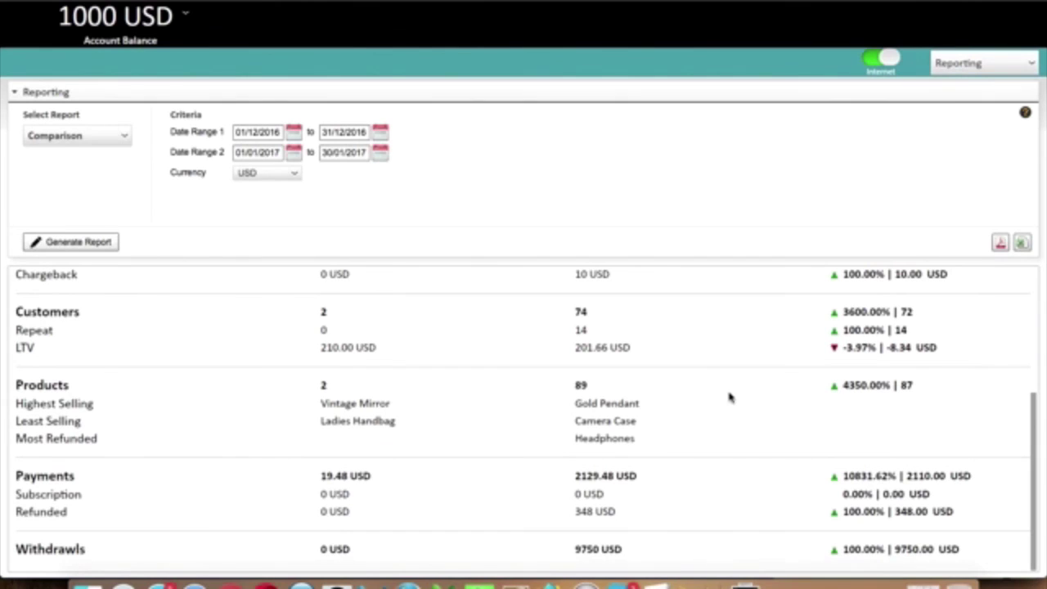
pyautogui.scroll(5, 731, 397)
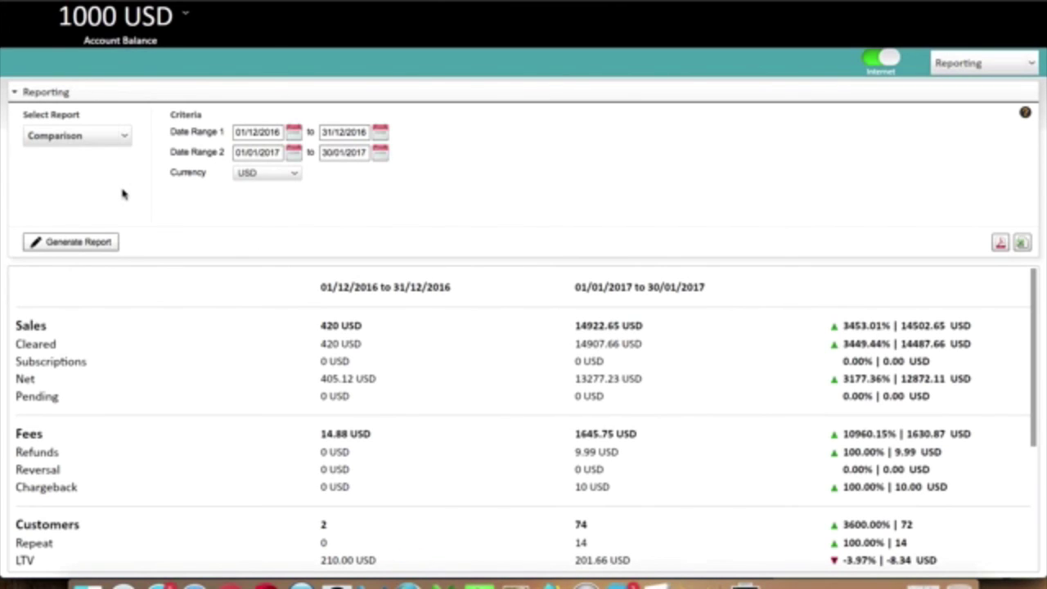
# Choose the Subscriptions report and generate it in USD for all types
pyautogui.click(119, 139)
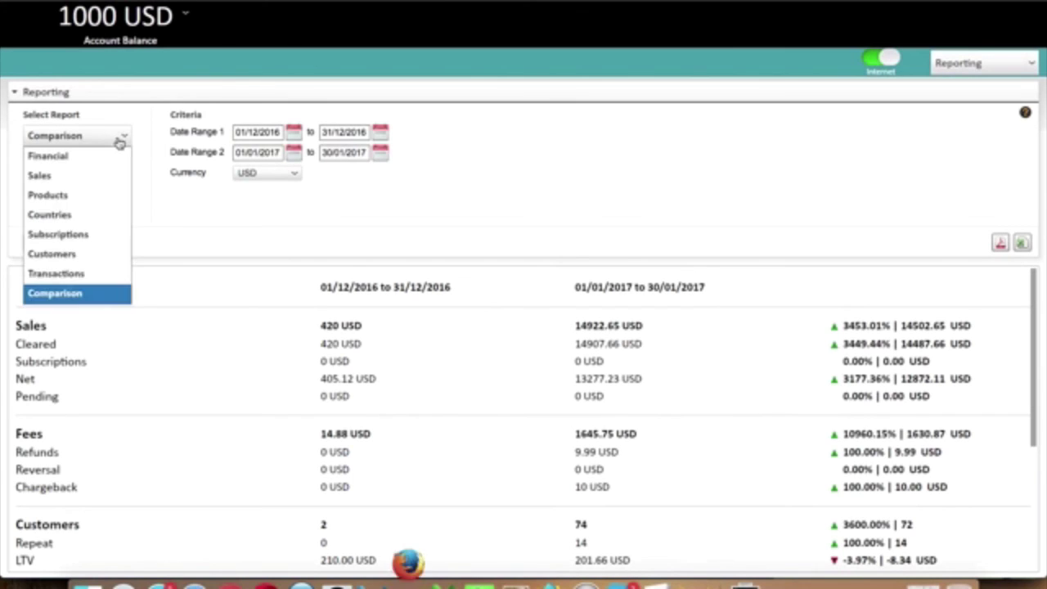
pyautogui.click(78, 236)
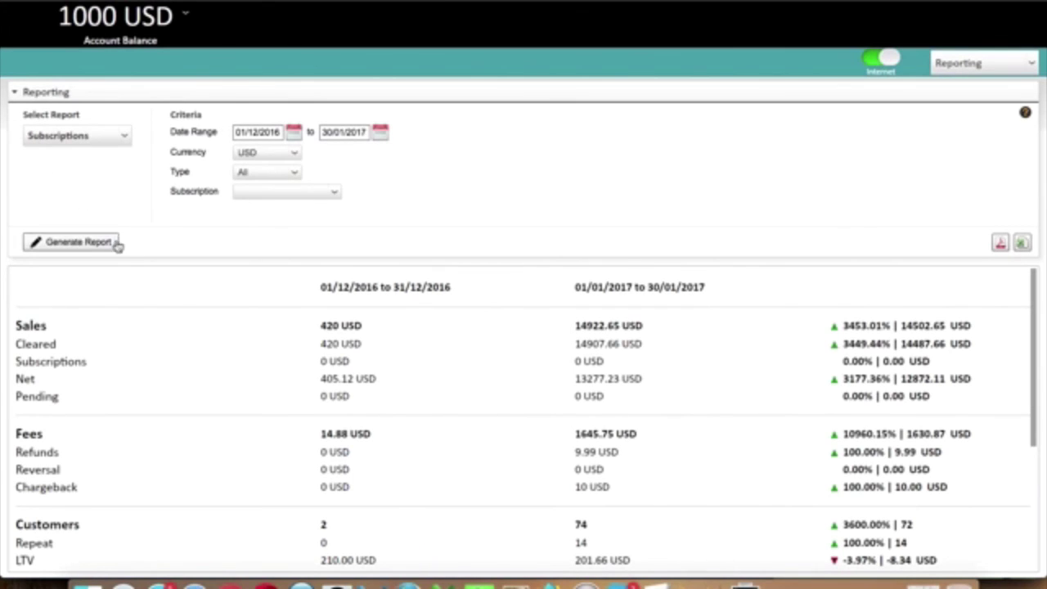
pyautogui.click(115, 243)
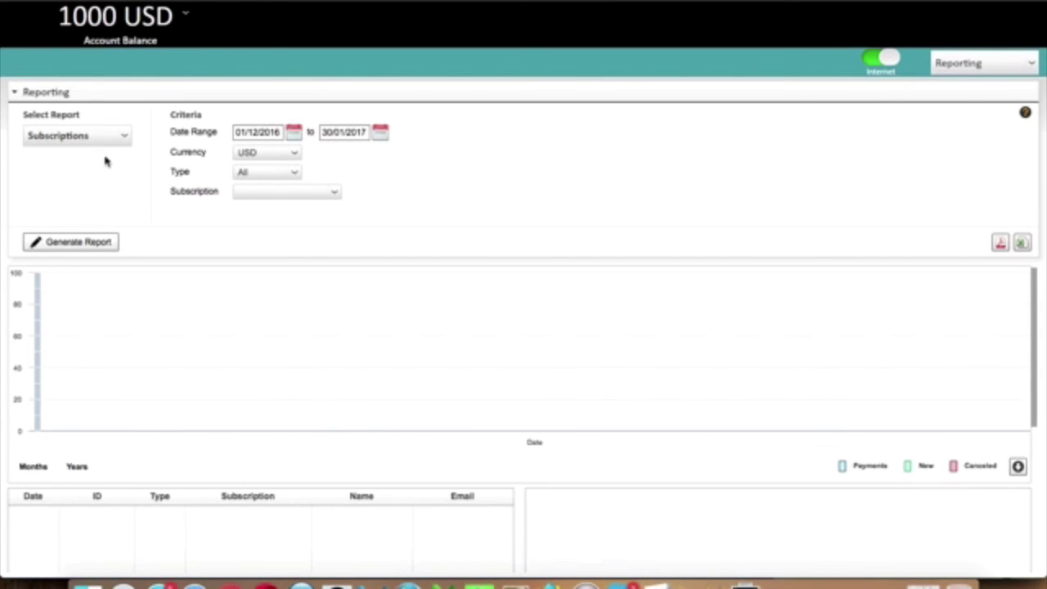
# Choose the Customers report and generate it for the Refunds type with a count of 25
pyautogui.click(104, 140)
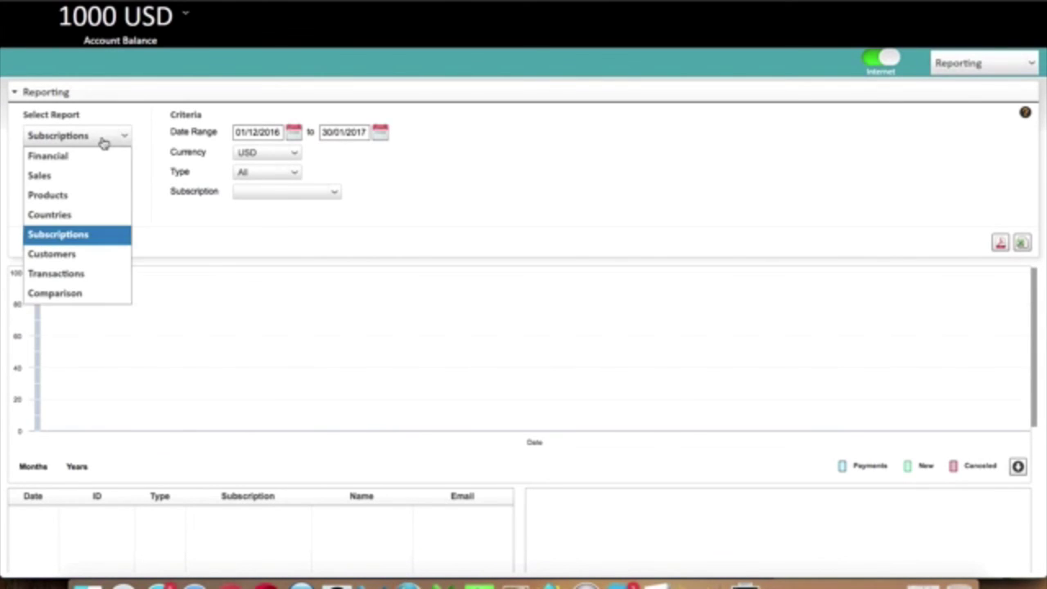
pyautogui.click(79, 256)
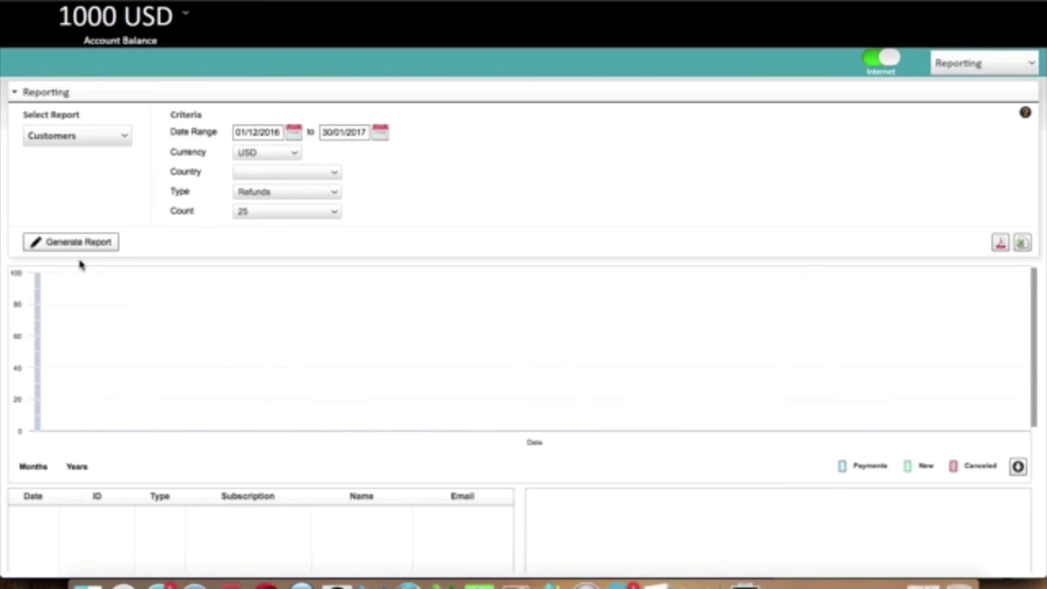
pyautogui.click(62, 243)
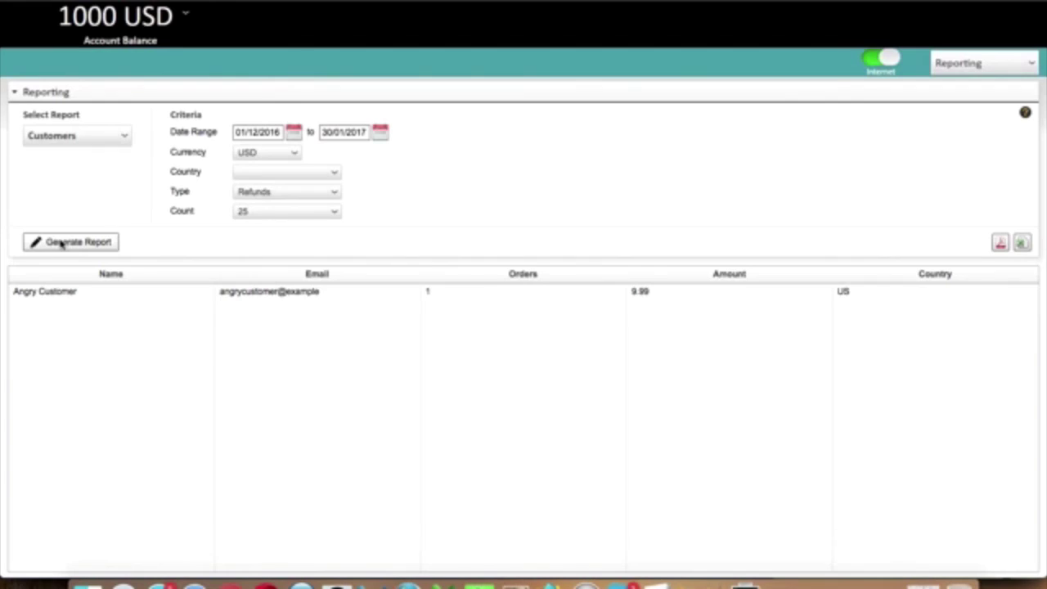
# Set the Customers report type to Revenue and generate the report again
pyautogui.click(282, 192)
pyautogui.click(276, 208)
pyautogui.click(78, 243)
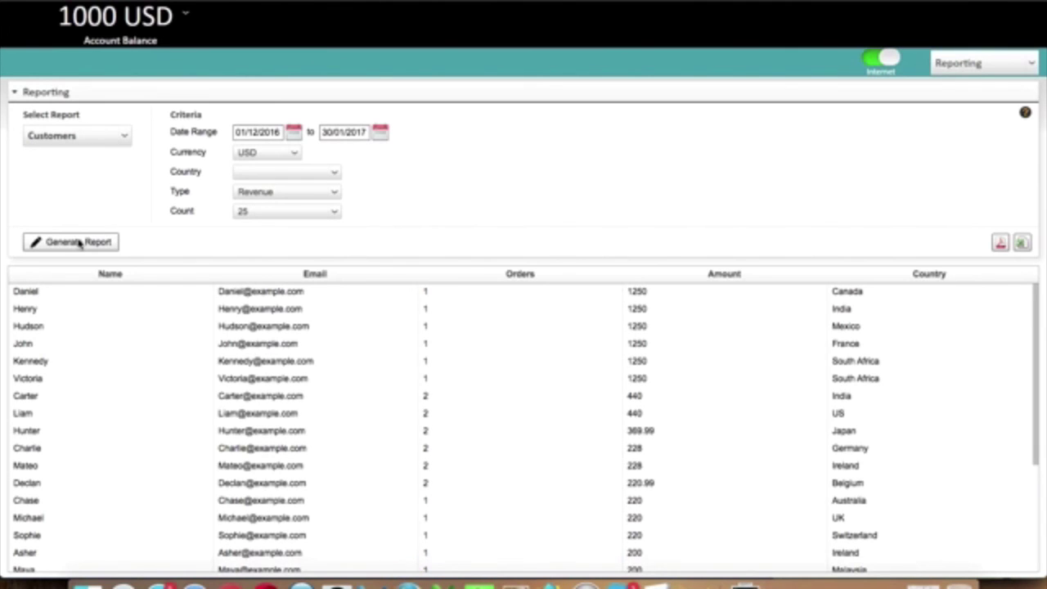
# Open the selection of available reports to replace the Customers report
pyautogui.click(86, 139)
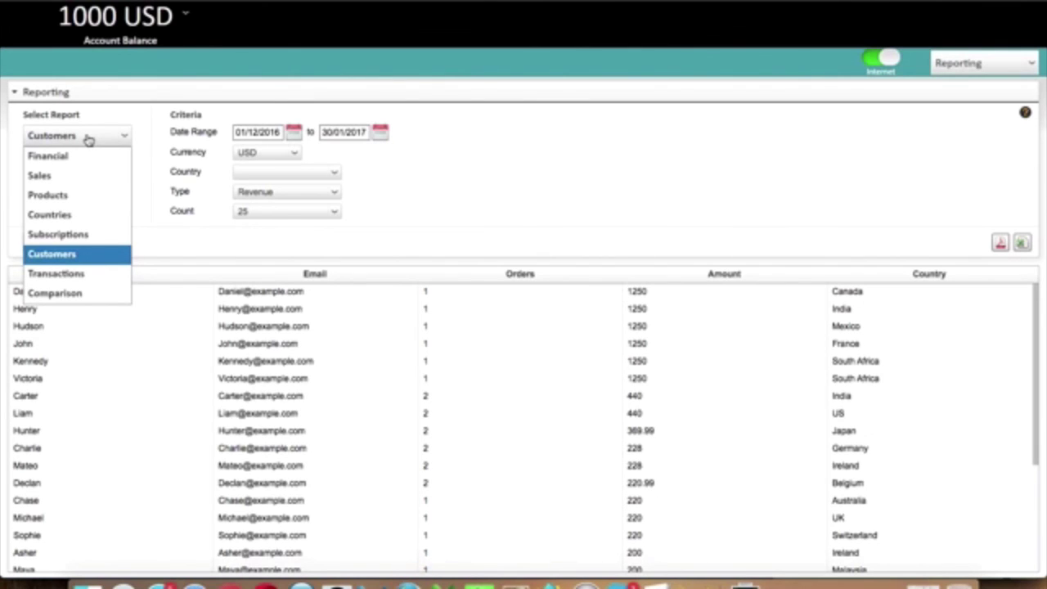